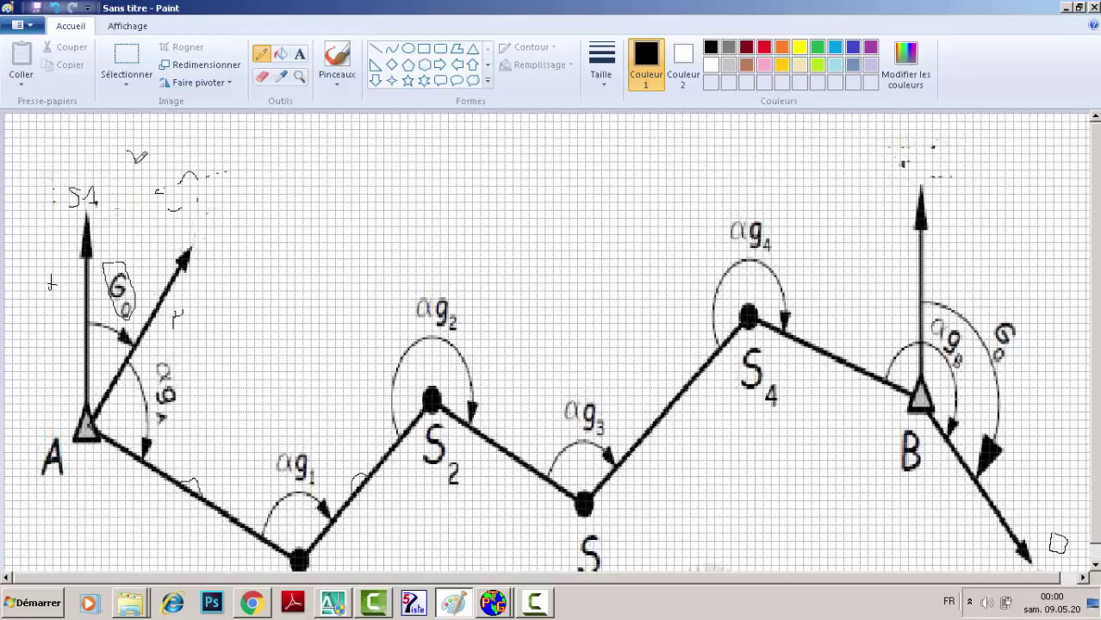
Handwrite a "D" above start station A and an "F" above end station B on the traverse sketch.
mouse_move(125, 158)
left_mouse_down()
mouse_move(146, 156)
mouse_move(129, 163)
left_mouse_up()
mouse_move(922, 148)
left_mouse_down()
mouse_move(864, 153)
mouse_move(868, 188)
mouse_move(864, 173)
mouse_move(900, 167)
left_mouse_up()
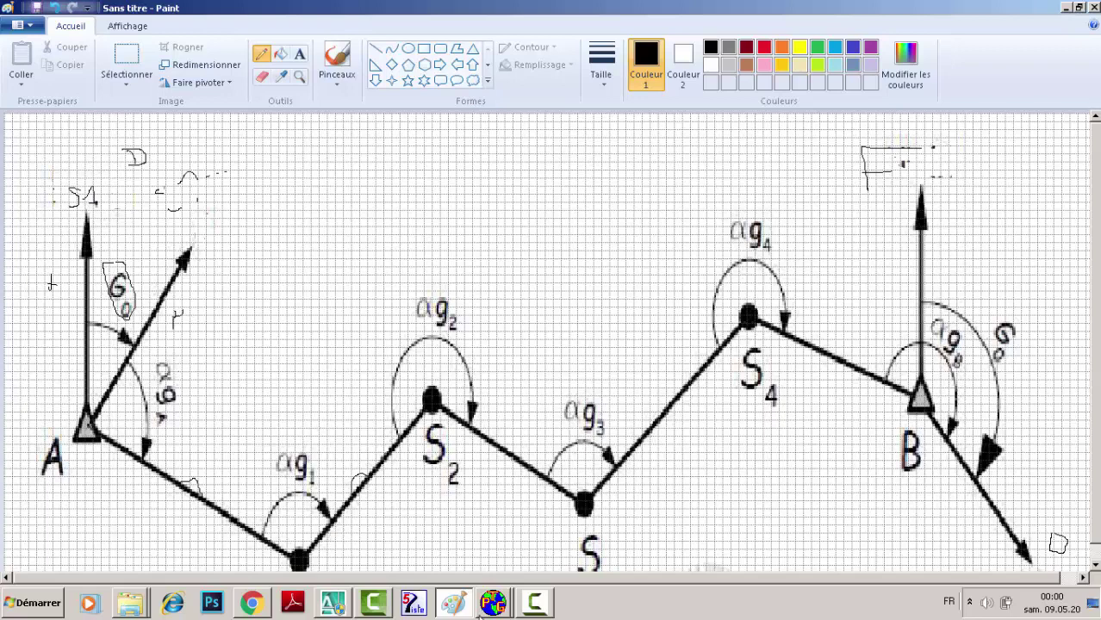
Switch to the TOPOGEN "Calcul de cheminement lancé" form and set the starting bearing to "à Calculer".
left_click(495, 605)
left_click(496, 569)
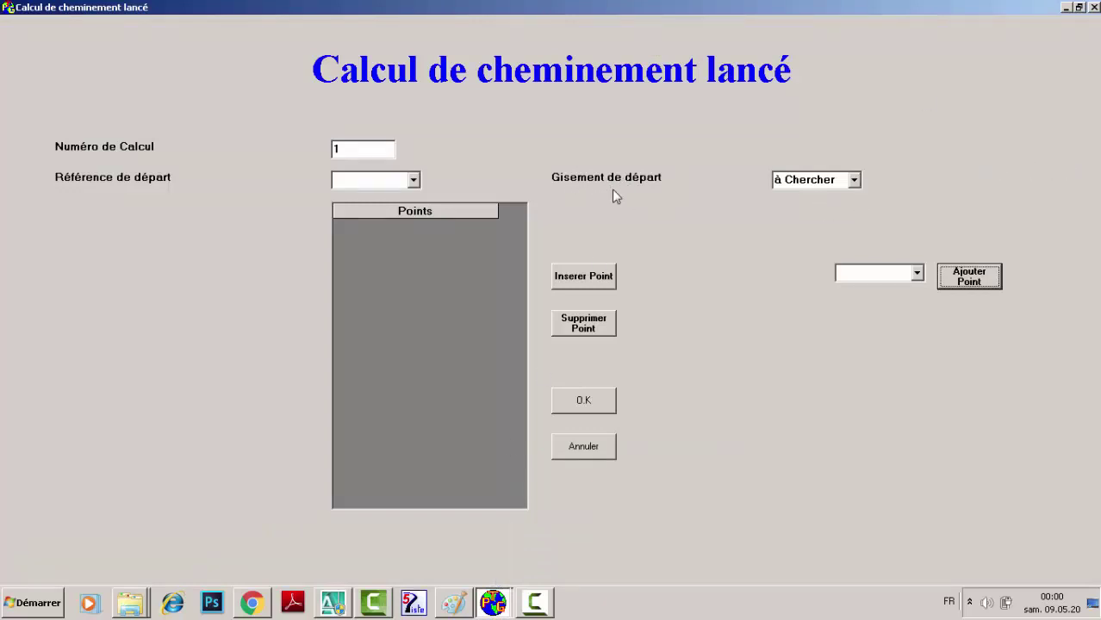
left_click(853, 180)
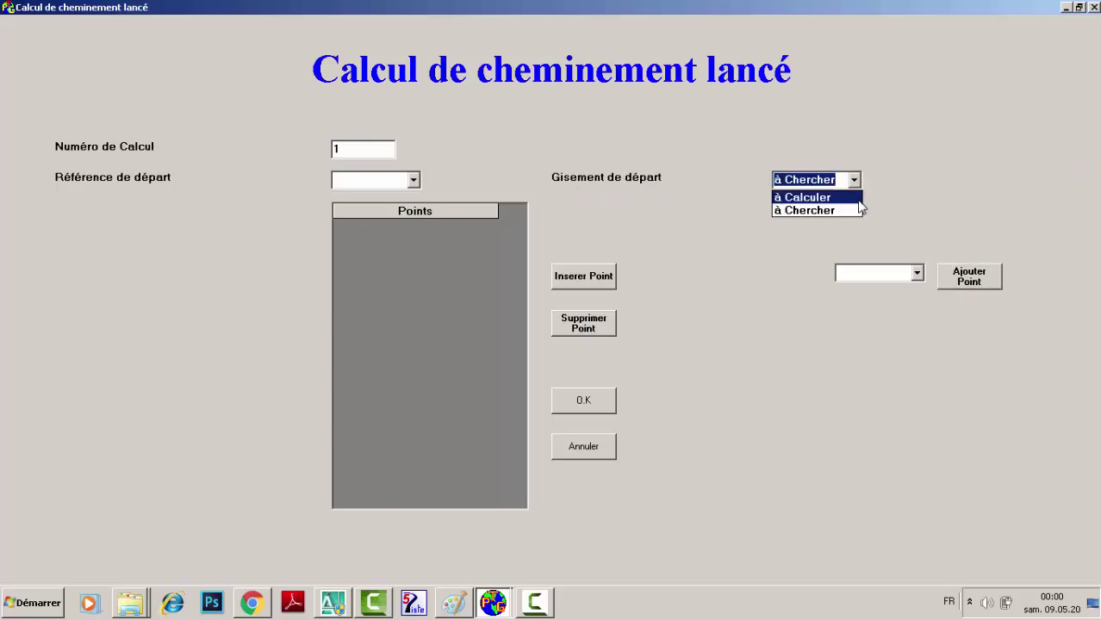
left_click(805, 197)
left_click(413, 181)
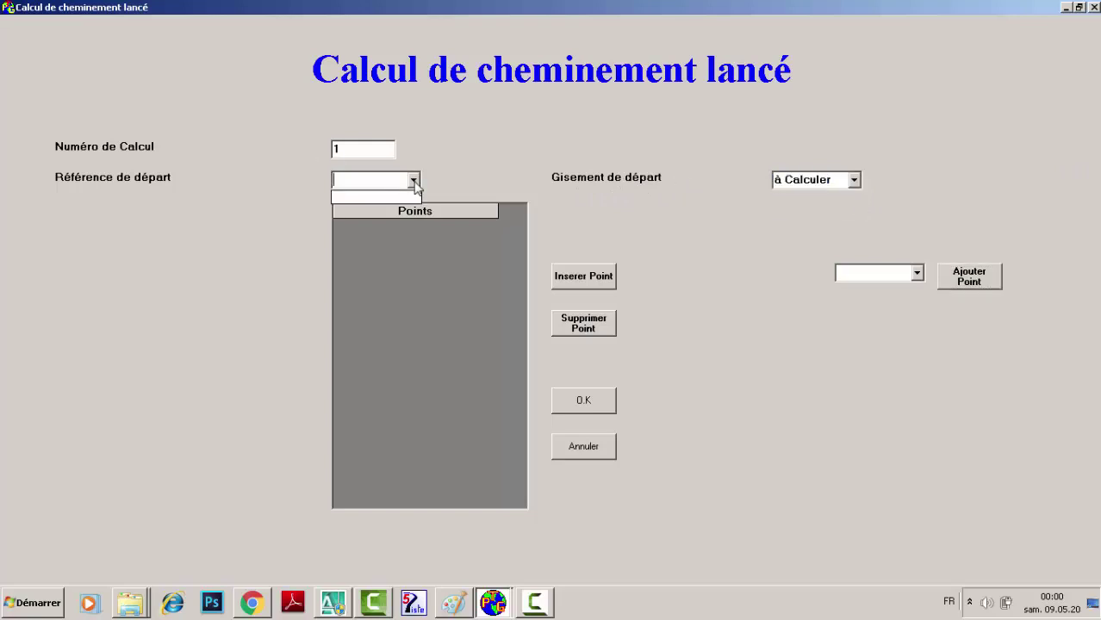
left_click(414, 181)
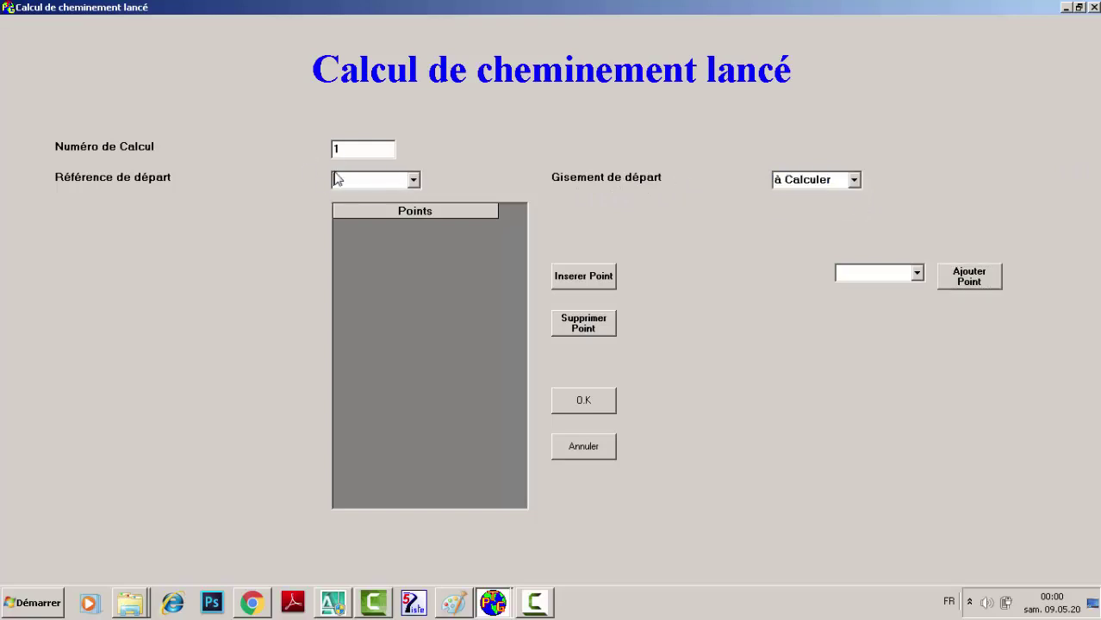
Add points !1, !3 and !2 to the traverse's point list.
left_click(916, 273)
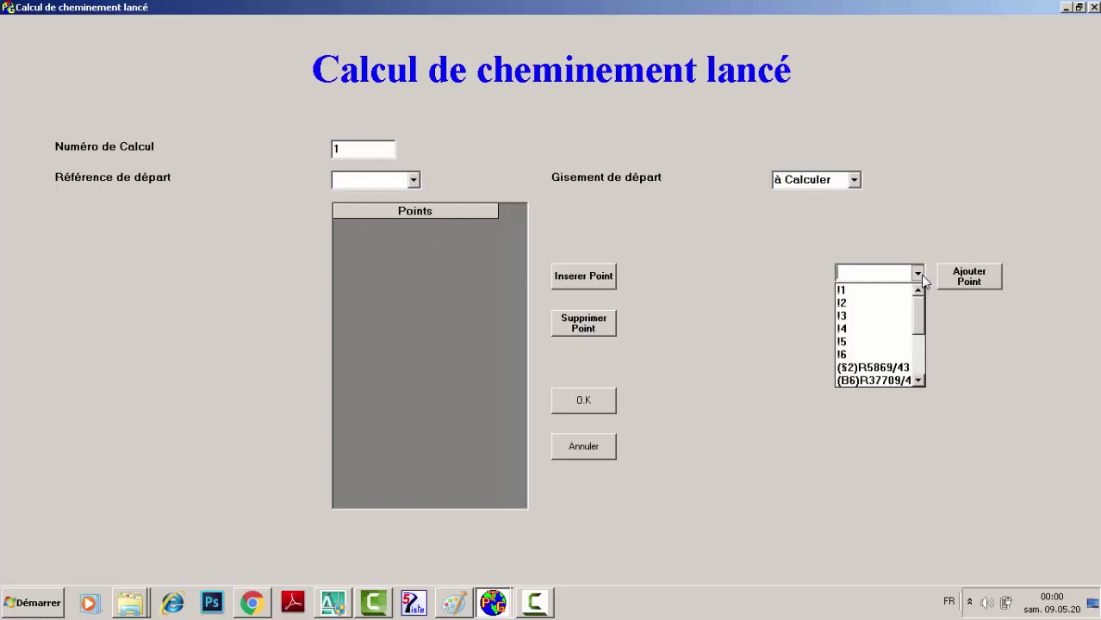
left_click(872, 294)
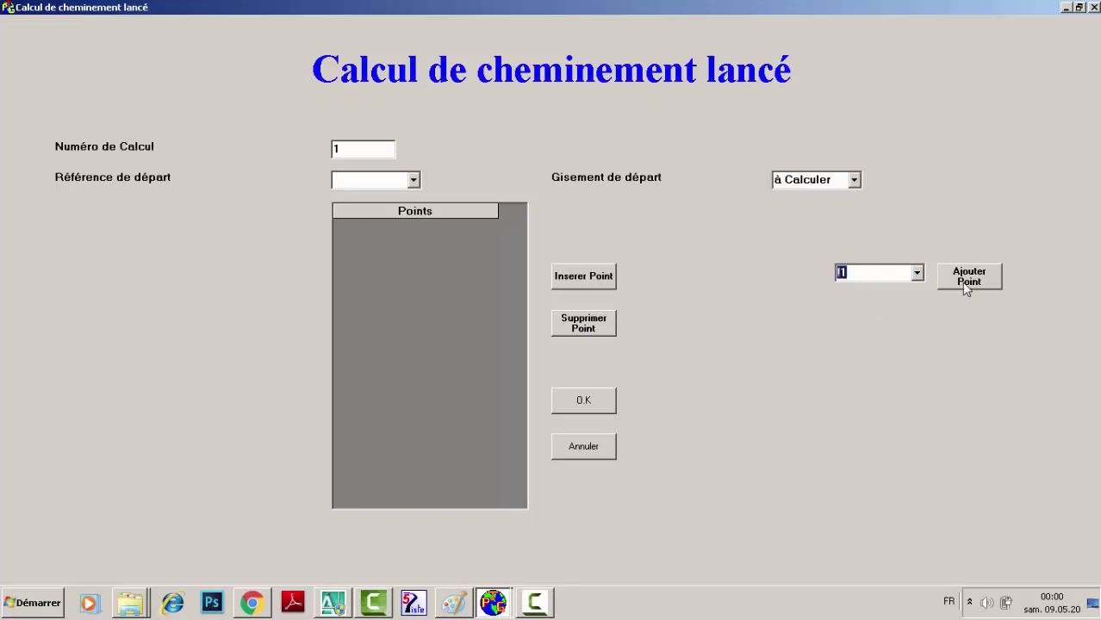
left_click(964, 285)
left_click(917, 273)
left_click(905, 292)
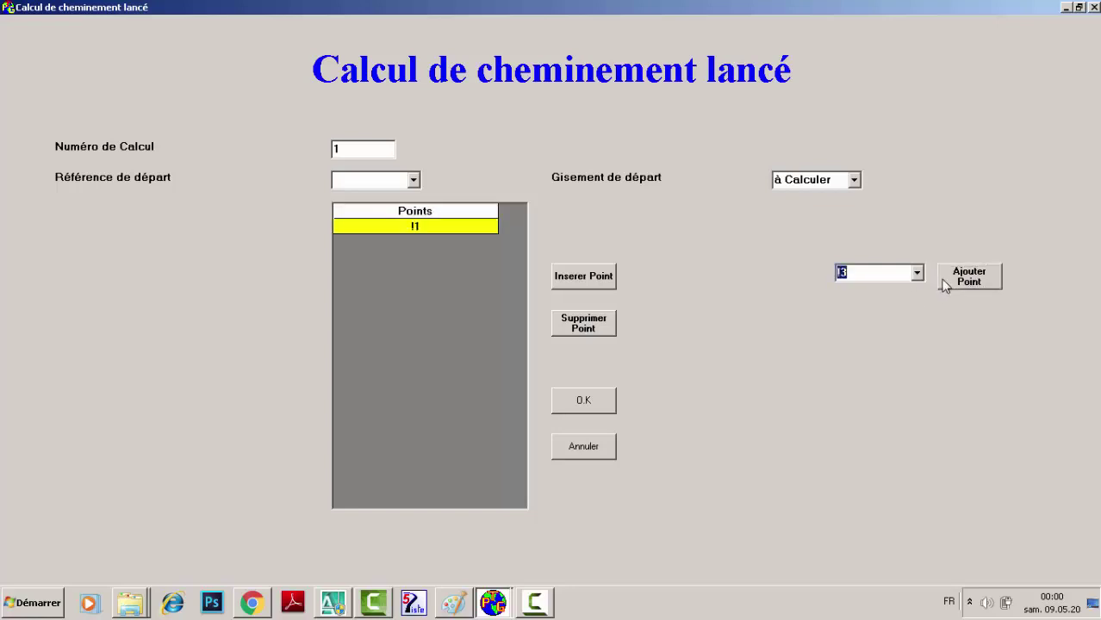
left_click(948, 278)
left_click(916, 273)
left_click(902, 294)
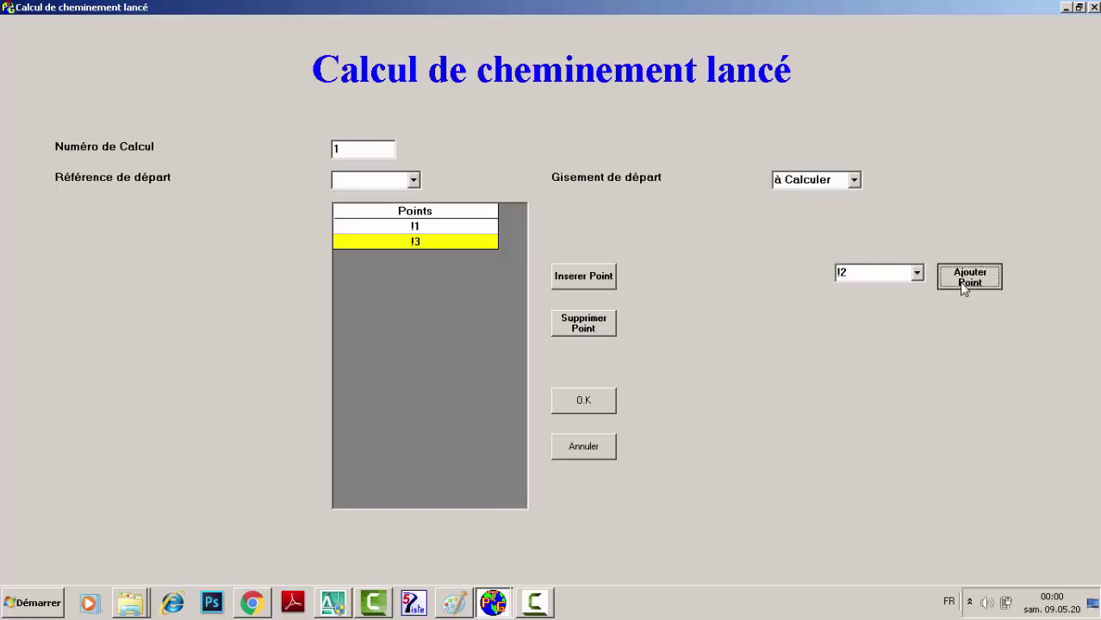
left_click(966, 278)
Try to add point !3 a second time, and add point B29 to the traverse.
left_click(917, 273)
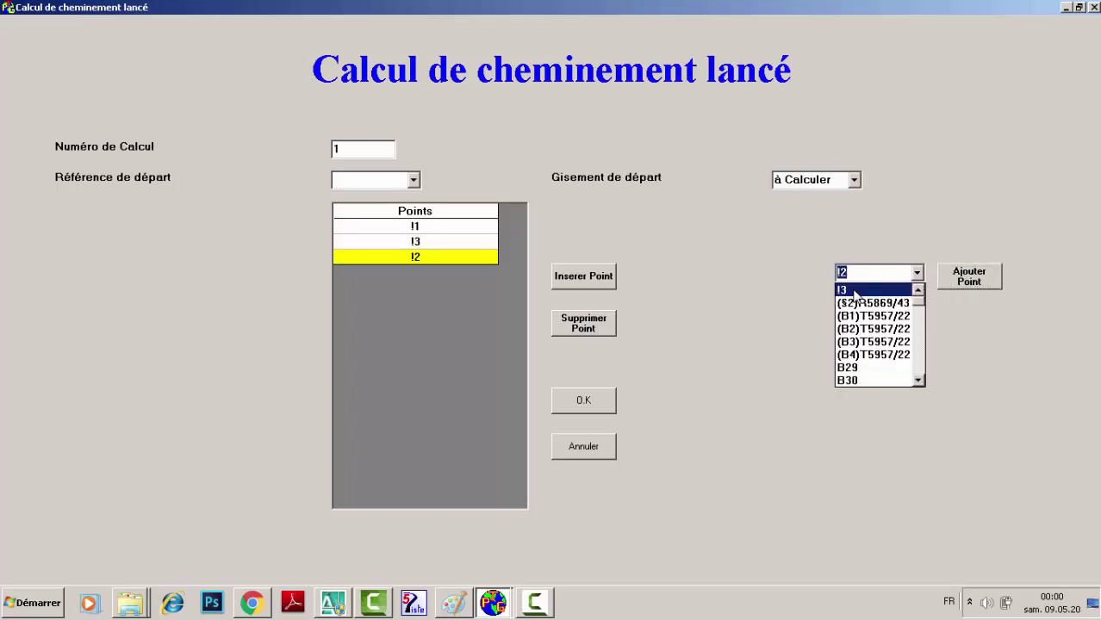
left_click(902, 290)
left_click(970, 279)
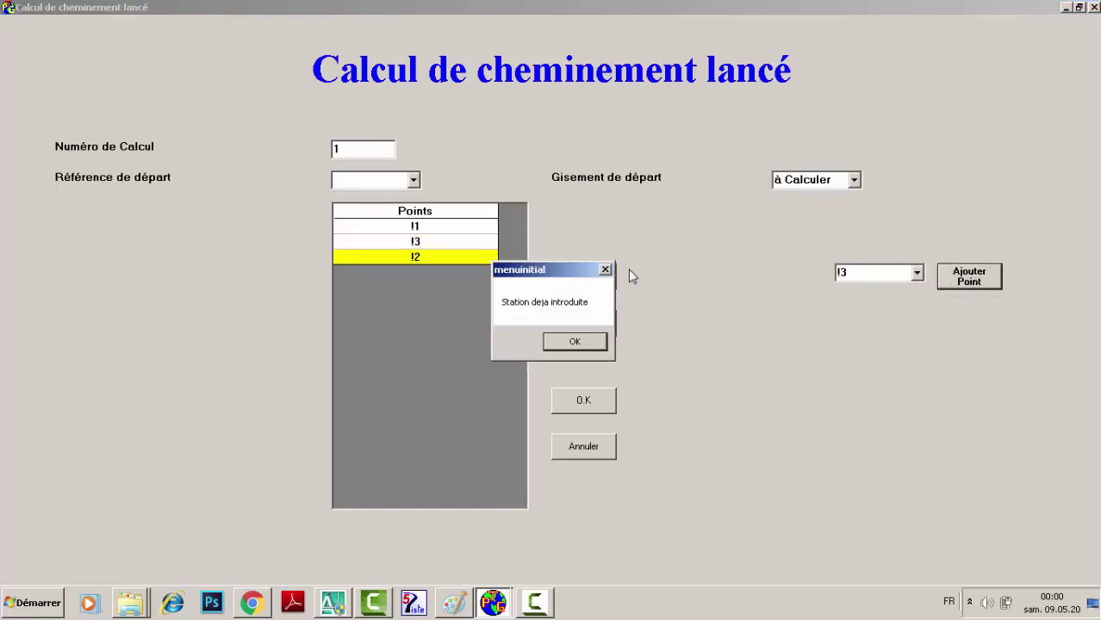
left_click(578, 341)
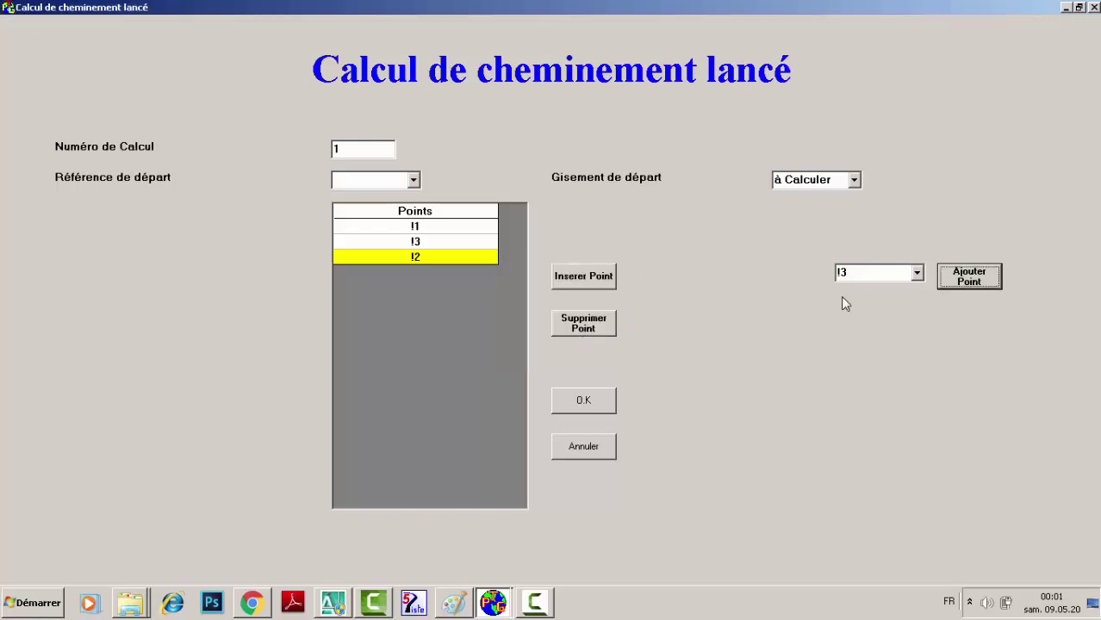
left_click(917, 273)
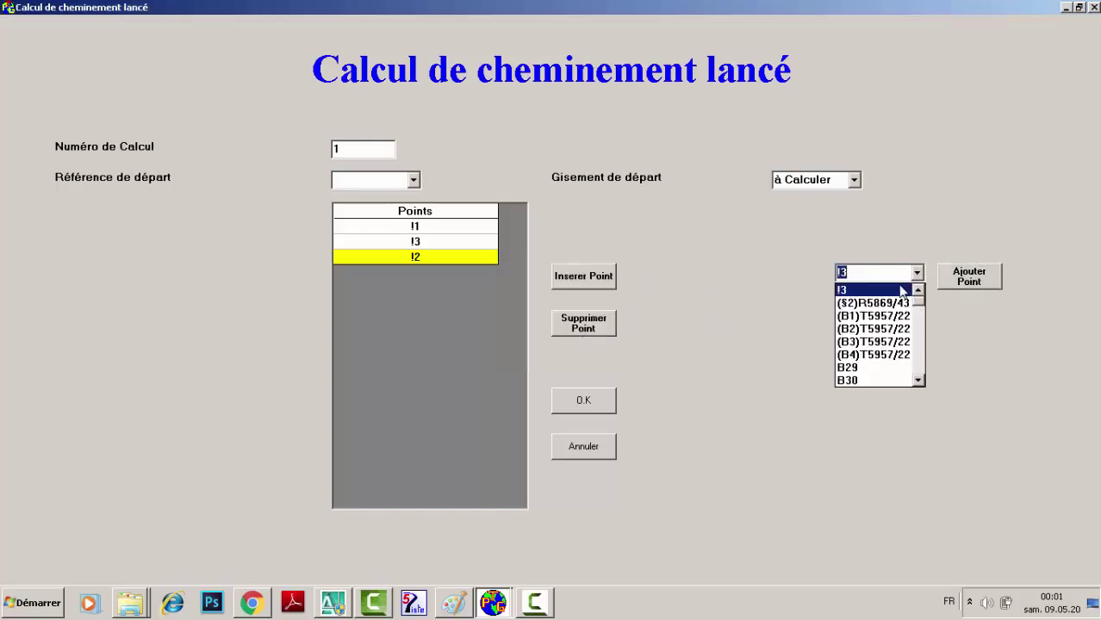
left_click(877, 369)
left_click(956, 280)
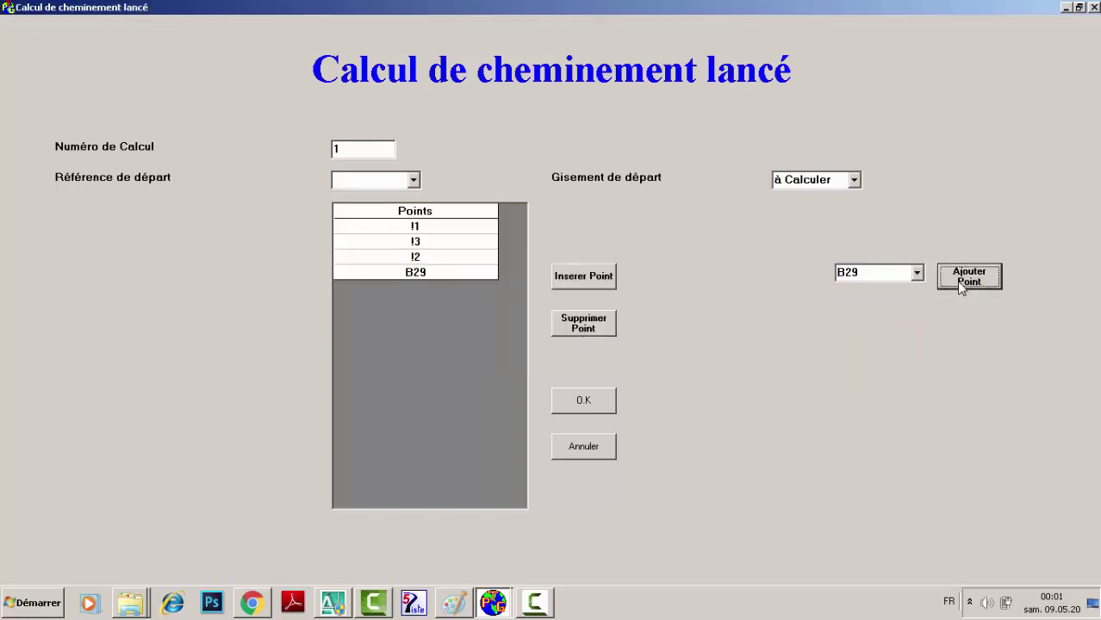
Set the starting reference to !3, run the calculation and go back to the entry form from the diagnostic.
left_click(413, 179)
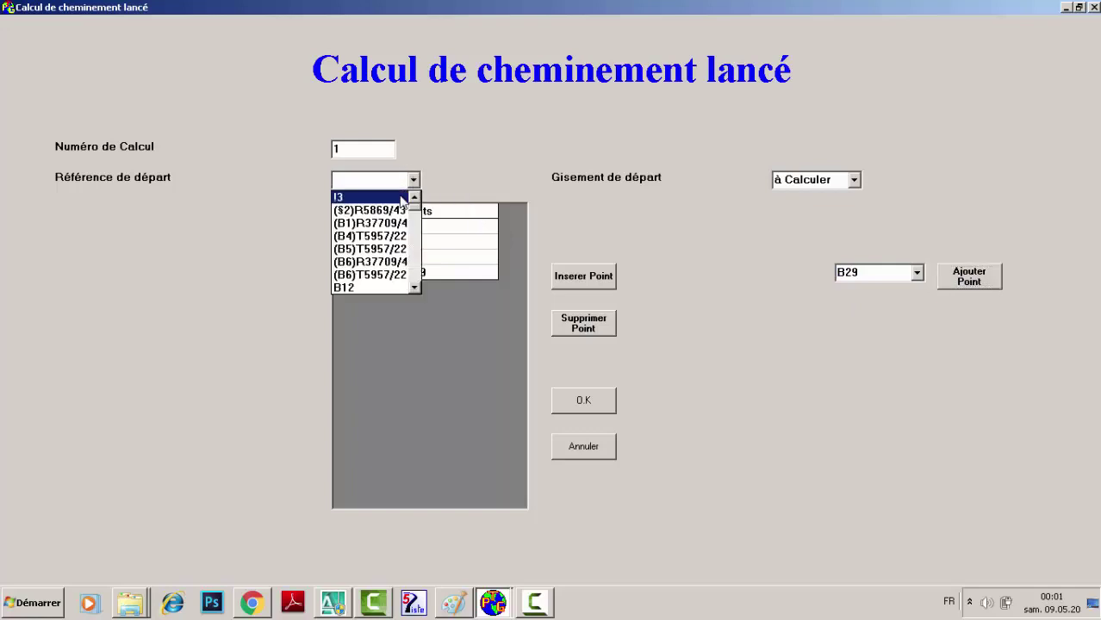
left_click(398, 199)
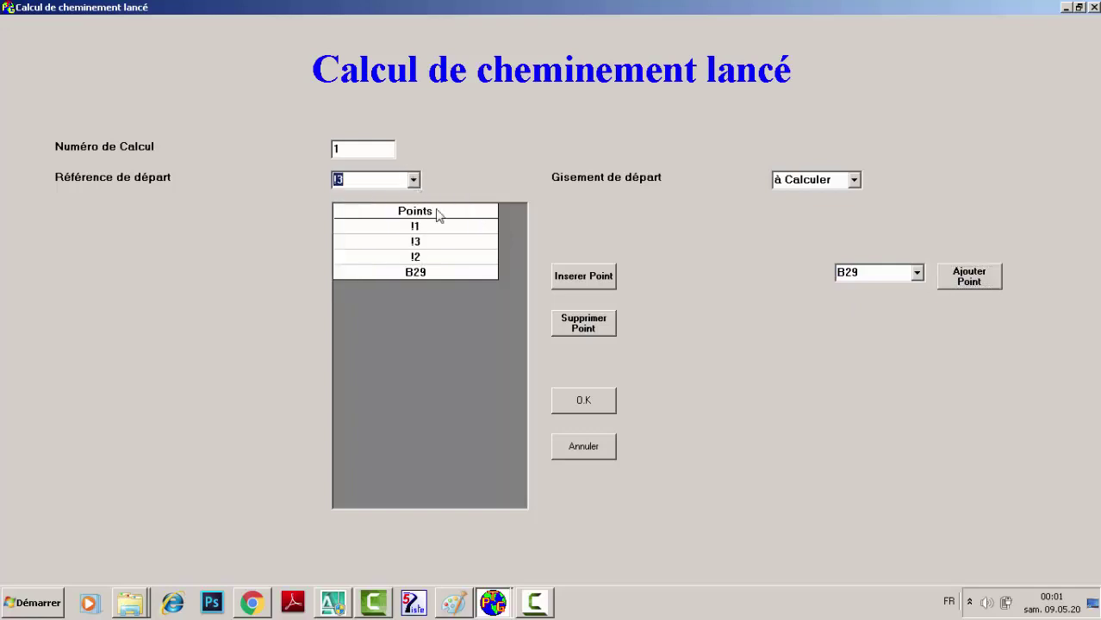
left_click(586, 399)
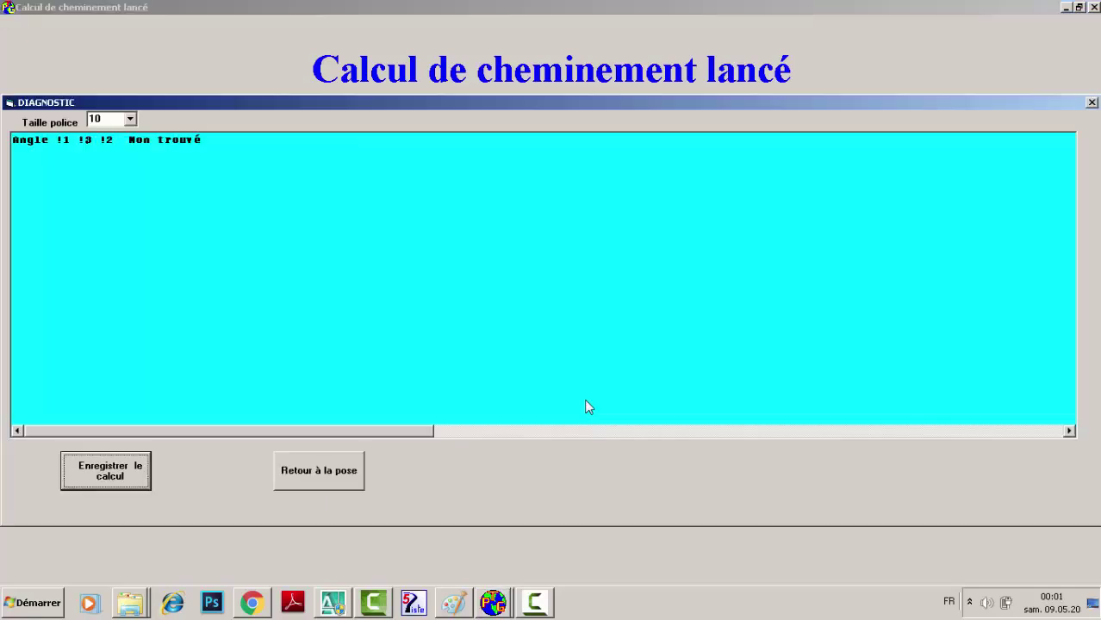
left_click(327, 465)
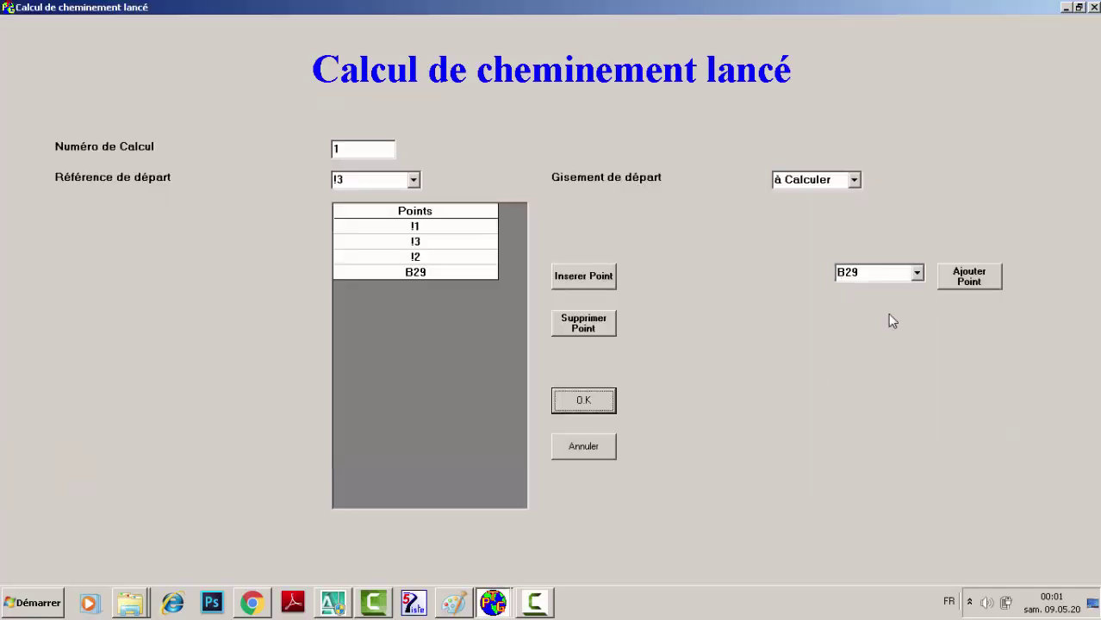
Delete all the points from the traverse's point list, starting with B29.
left_click(462, 273)
left_click(606, 322)
left_click(606, 322)
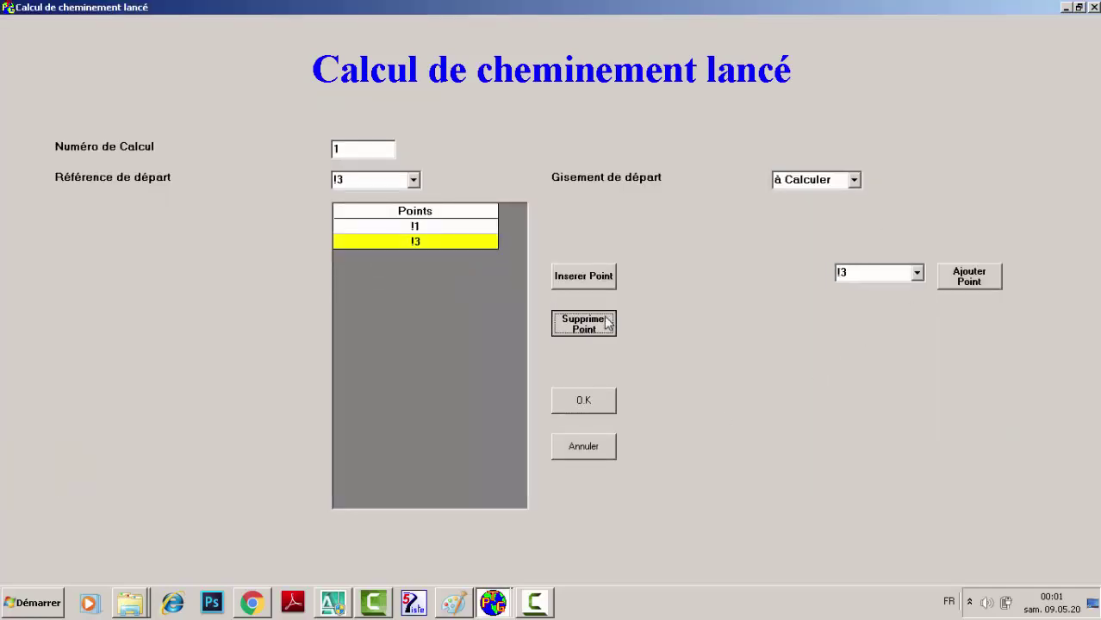
left_click(606, 322)
left_click(606, 322)
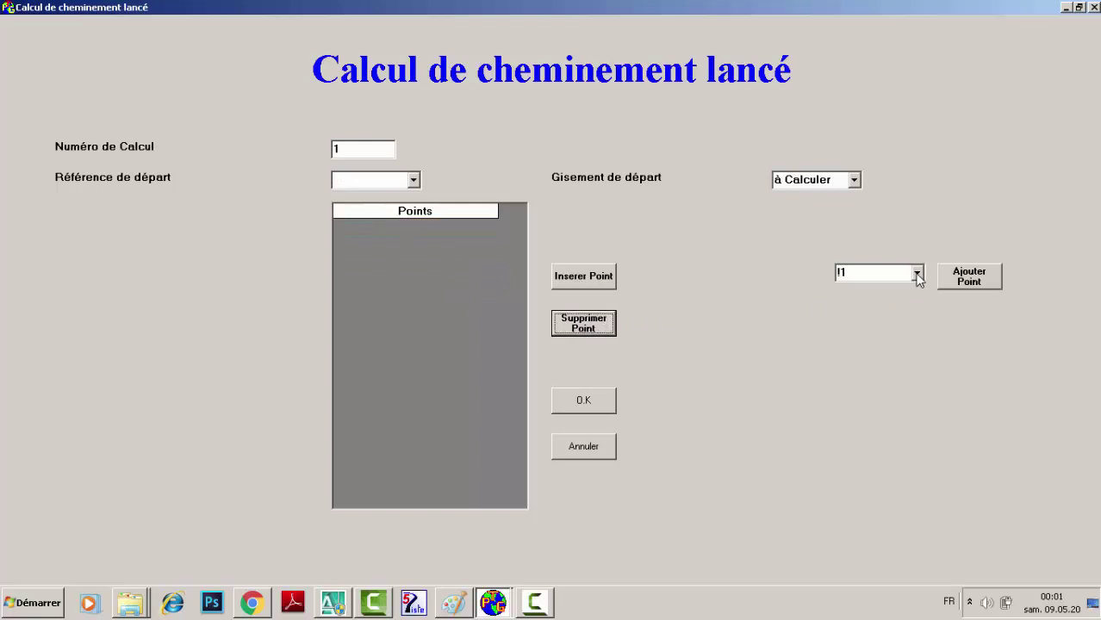
Add point !2 as the first point of the traverse.
left_click(917, 274)
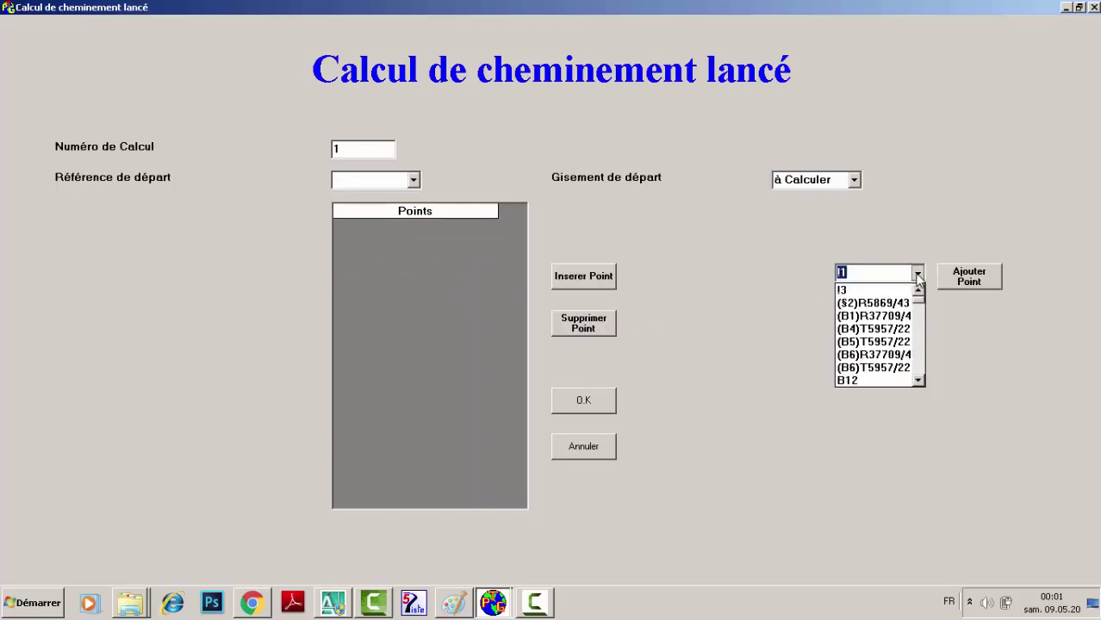
scroll(875, 327, "down", 6)
scroll(876, 330, "down", 3)
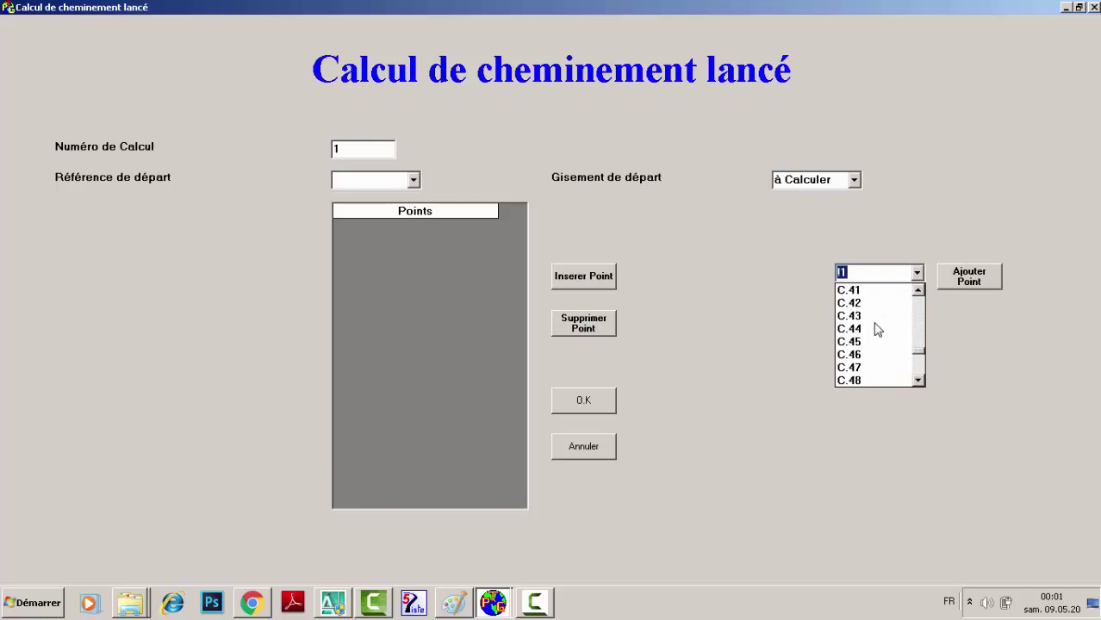
scroll(876, 330, "up", 6)
scroll(876, 330, "down", 1)
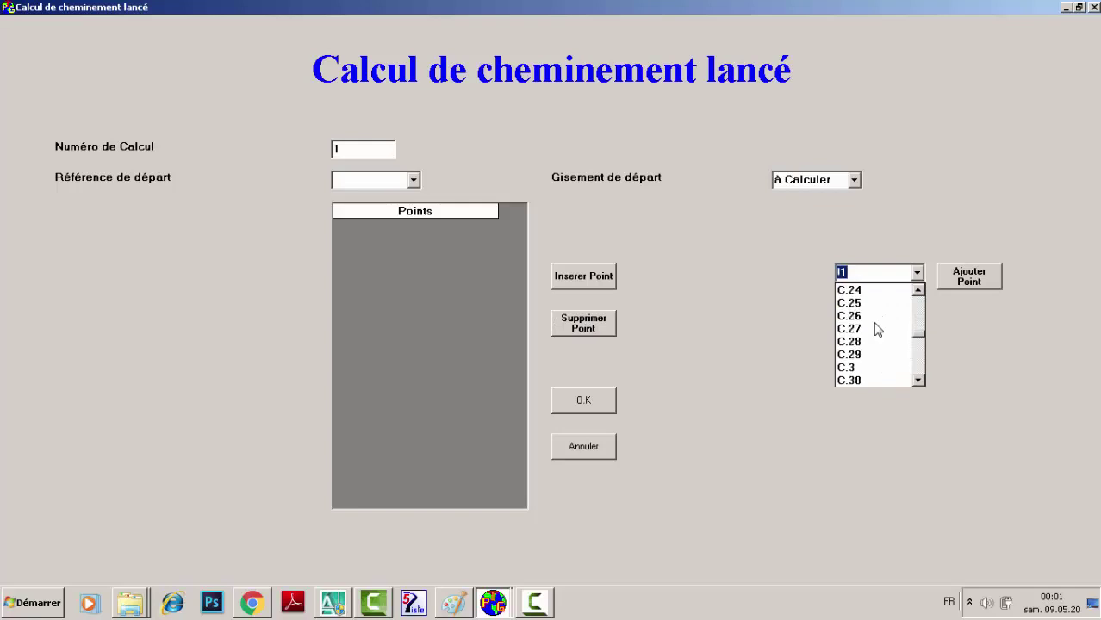
scroll(876, 330, "up", 3)
left_click(879, 271)
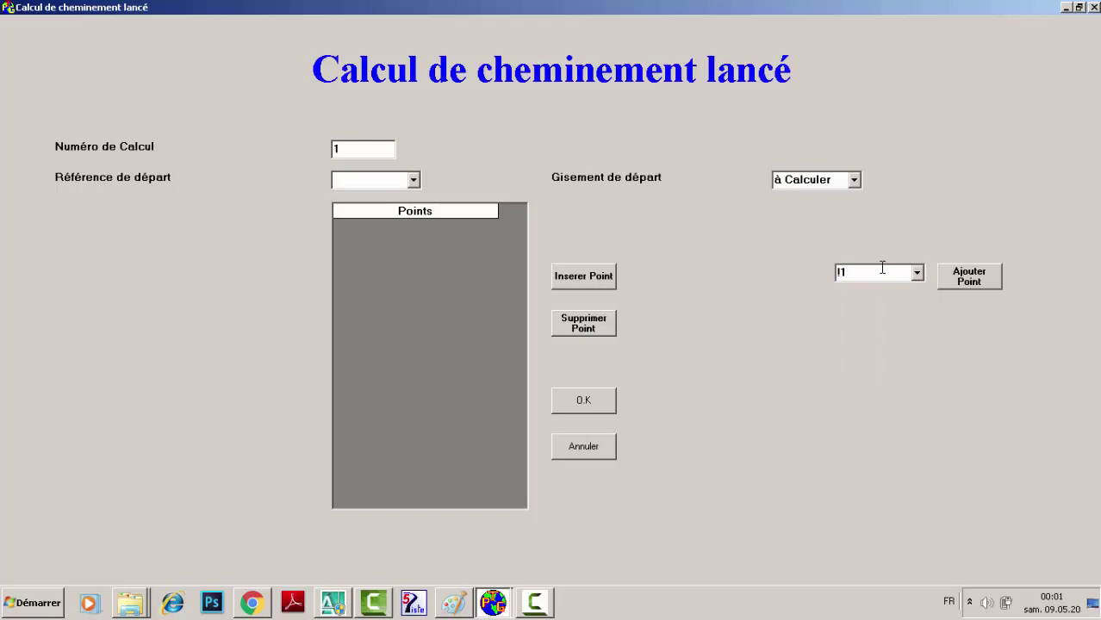
key("BackSpace")
type("2")
key("Return")
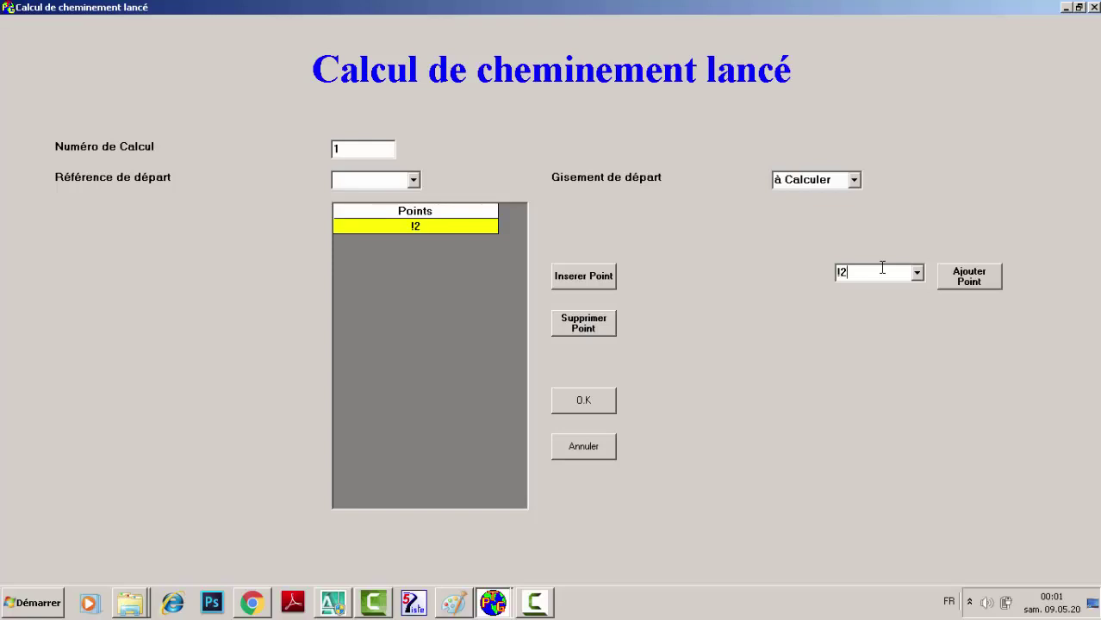
Add points !3 and !4 to the traverse after !2.
type("3")
key("Return")
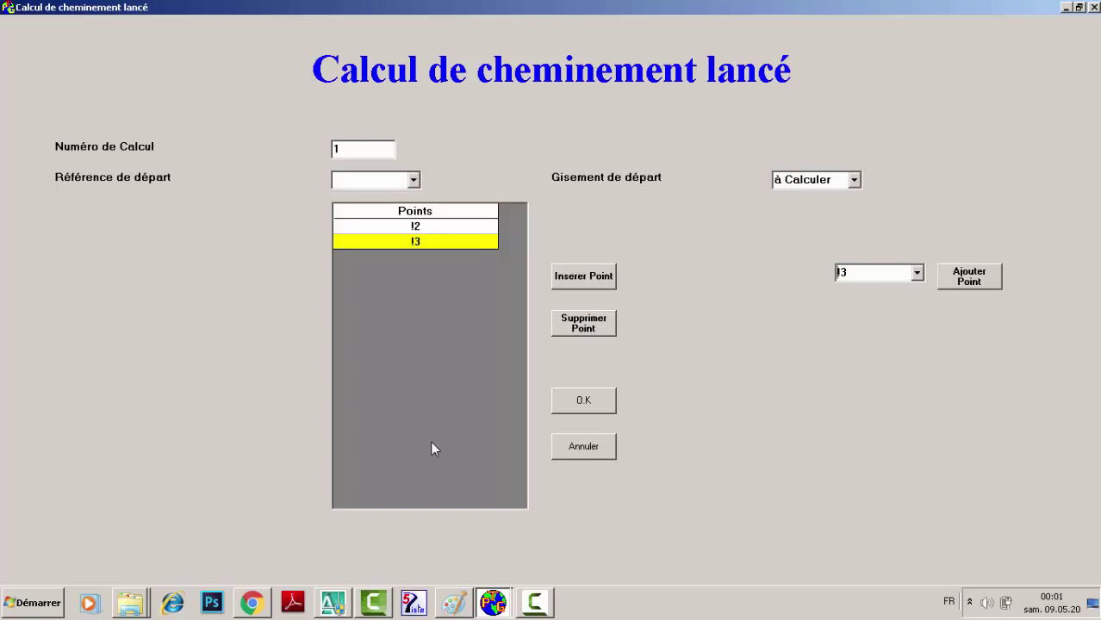
key("End")
key("BackSpace")
type("4")
key("Return")
Choose !3 as the starting reference, compute traverse number 1 and return to the entry form without saving the calculation.
left_click(412, 180)
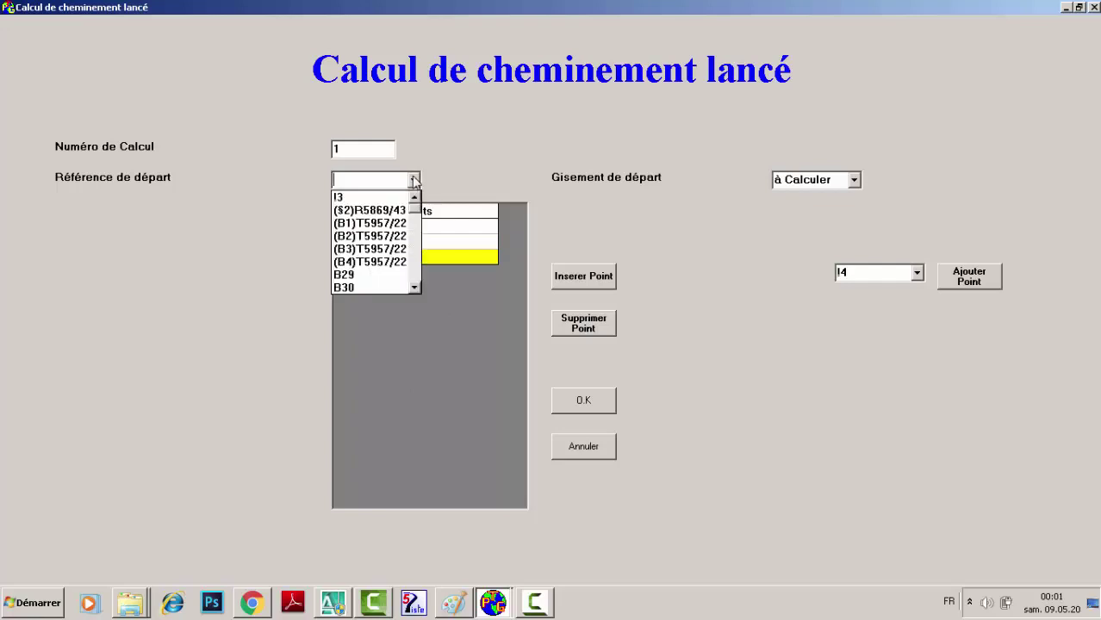
left_click(395, 199)
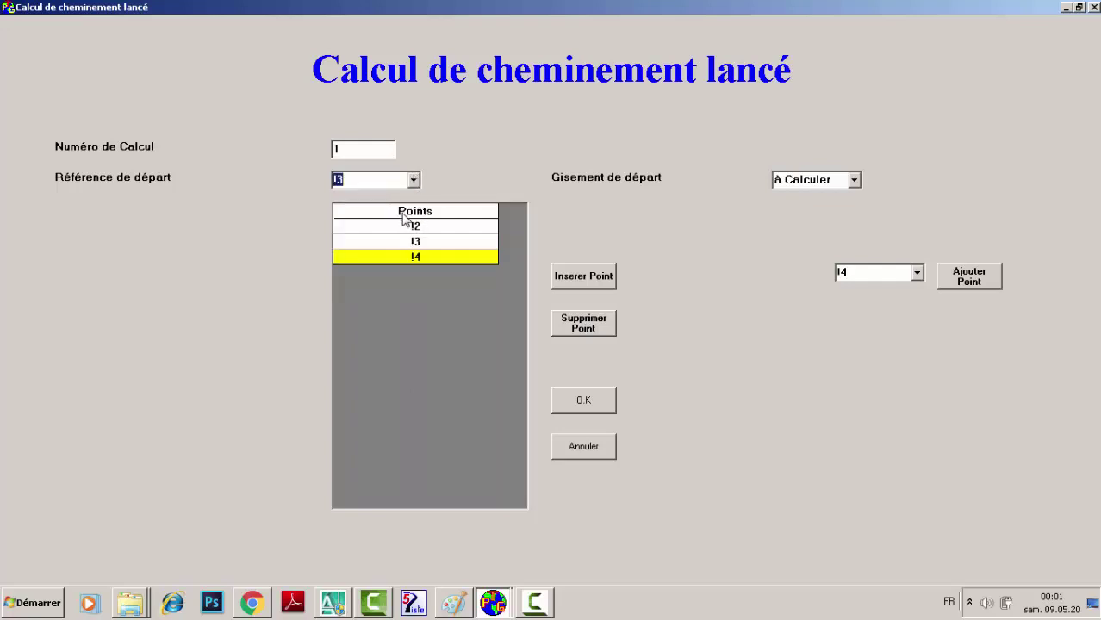
left_click(579, 395)
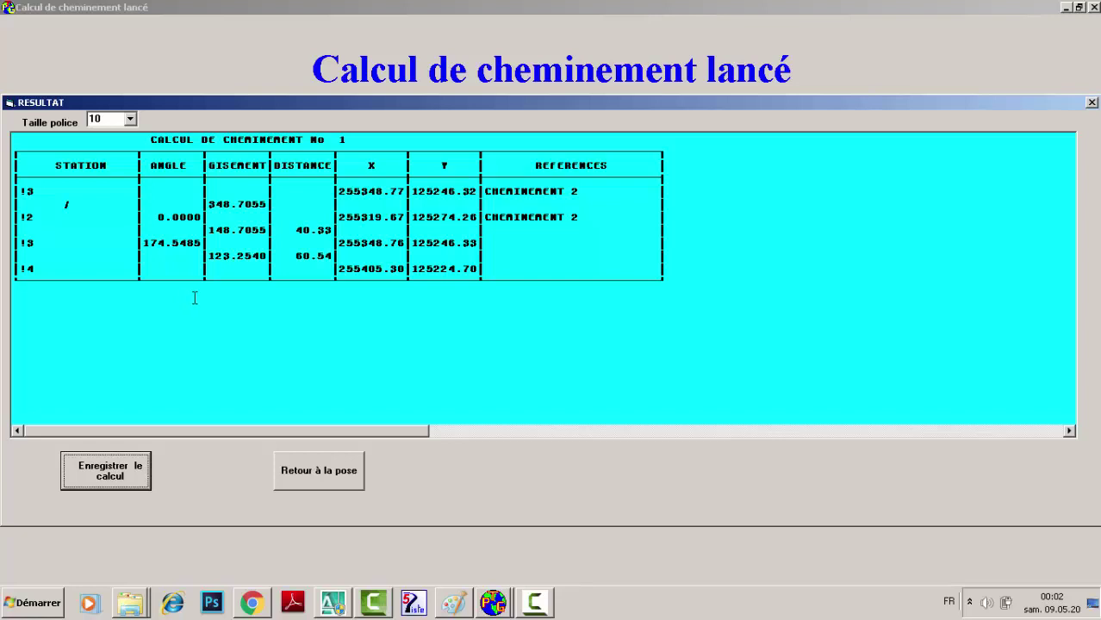
left_click(535, 605)
left_click(535, 605)
left_click(294, 472)
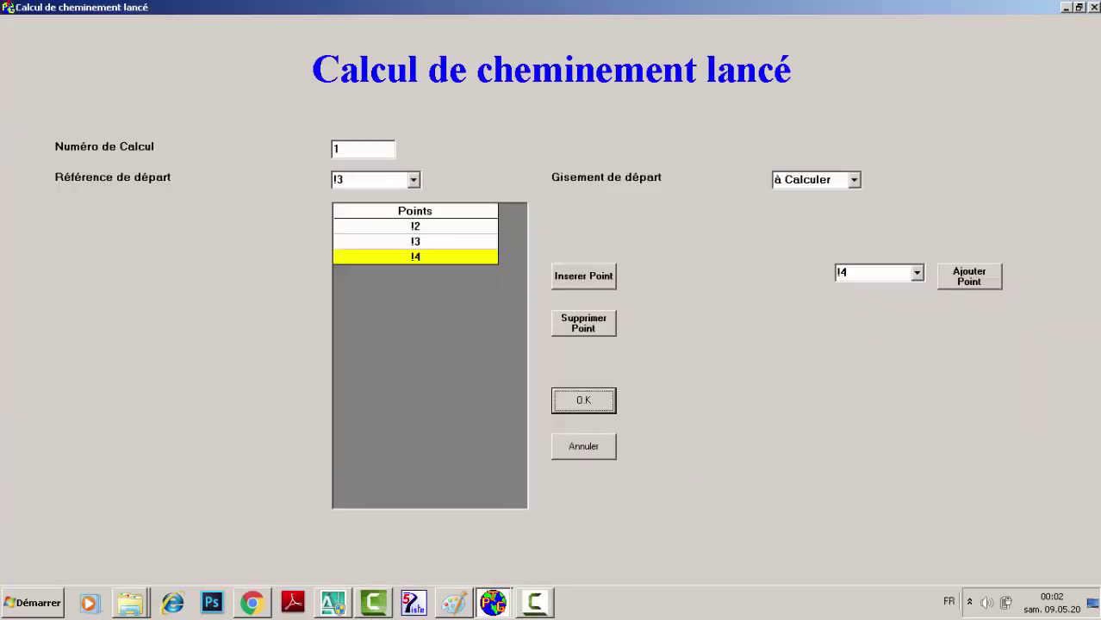
Switch to the traverse sketch in Paint and examine the starting reference, the stations and end station B.
left_click(455, 607)
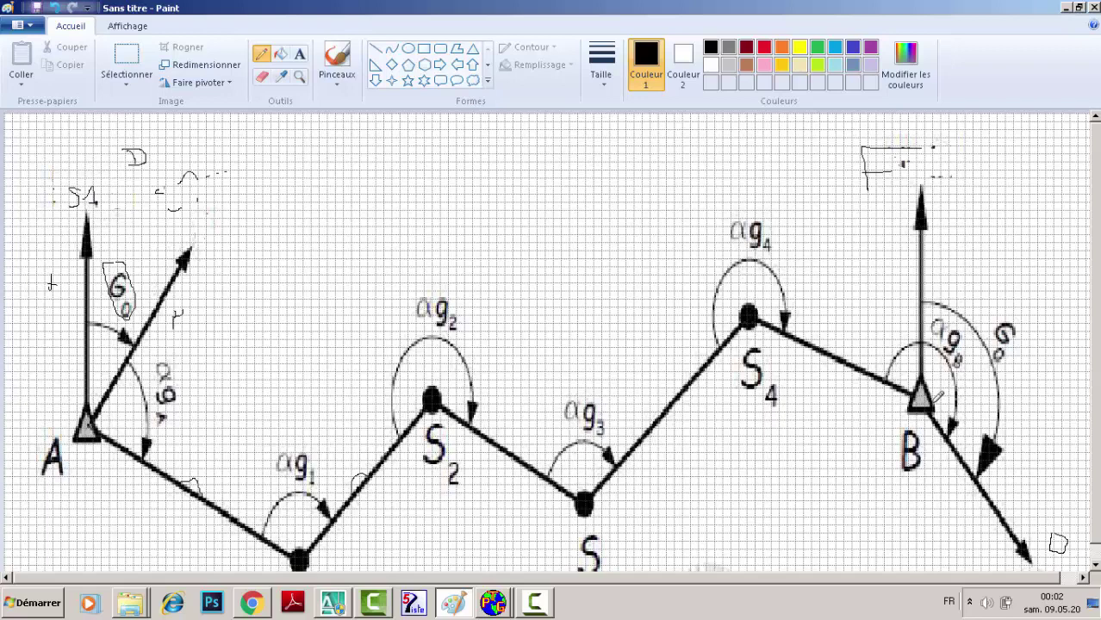
left_click(494, 603)
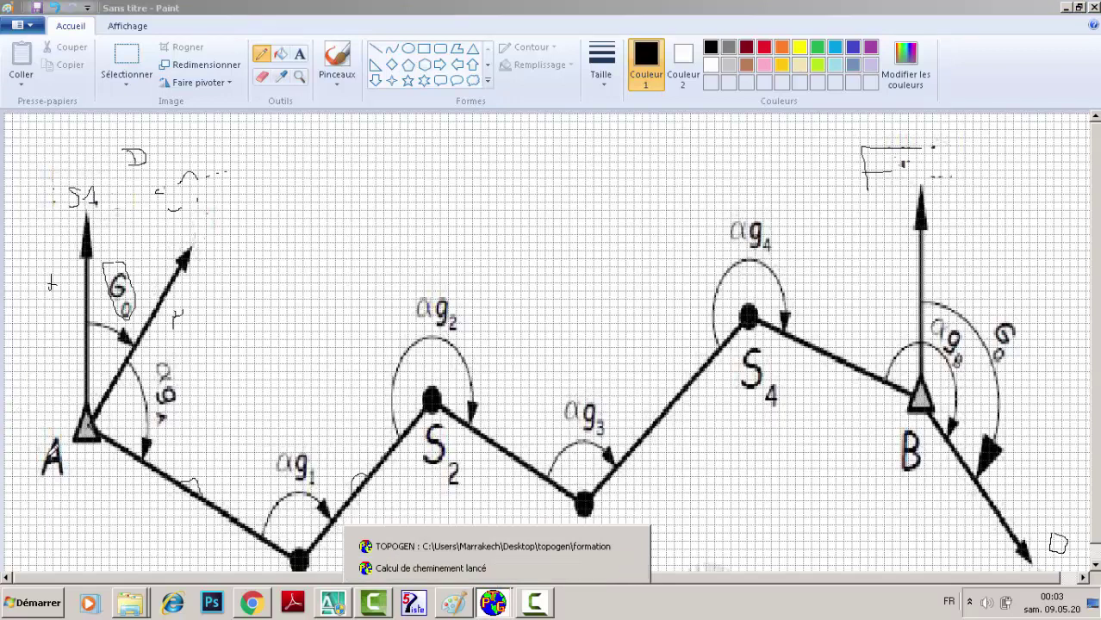
left_click(71, 181)
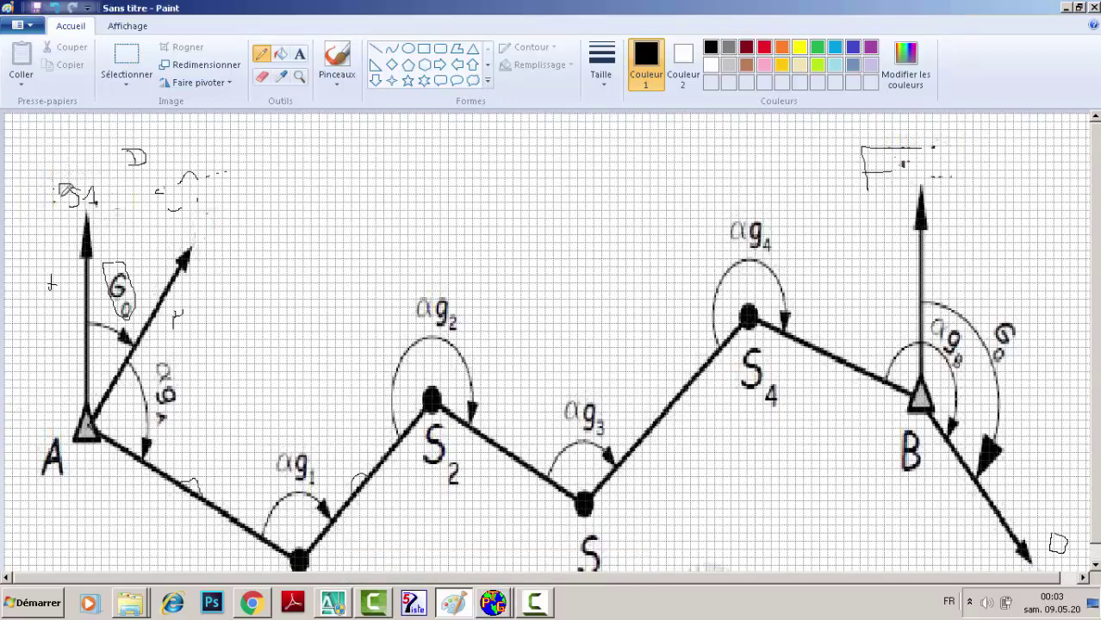
mouse_move(75, 159)
left_mouse_down()
mouse_move(61, 196)
mouse_move(83, 197)
left_mouse_up()
left_click_drag(297, 528, 300, 516)
Switch back to TOPOGEN and remove points !2, !3 and !4 from the traverse's point list.
left_click(495, 606)
left_click(505, 571)
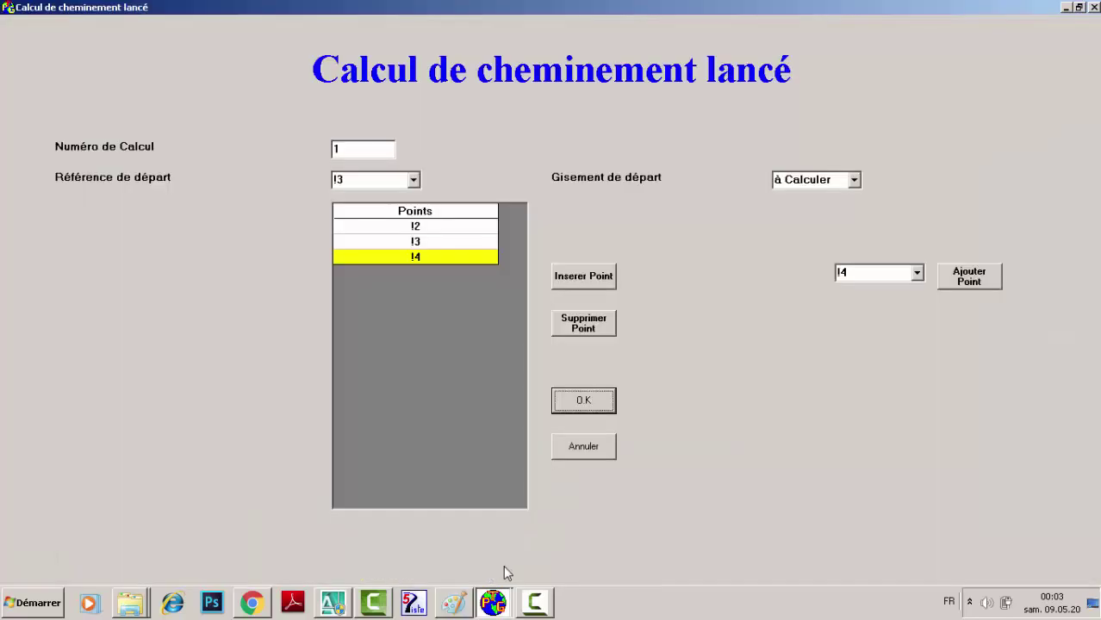
left_click(583, 323)
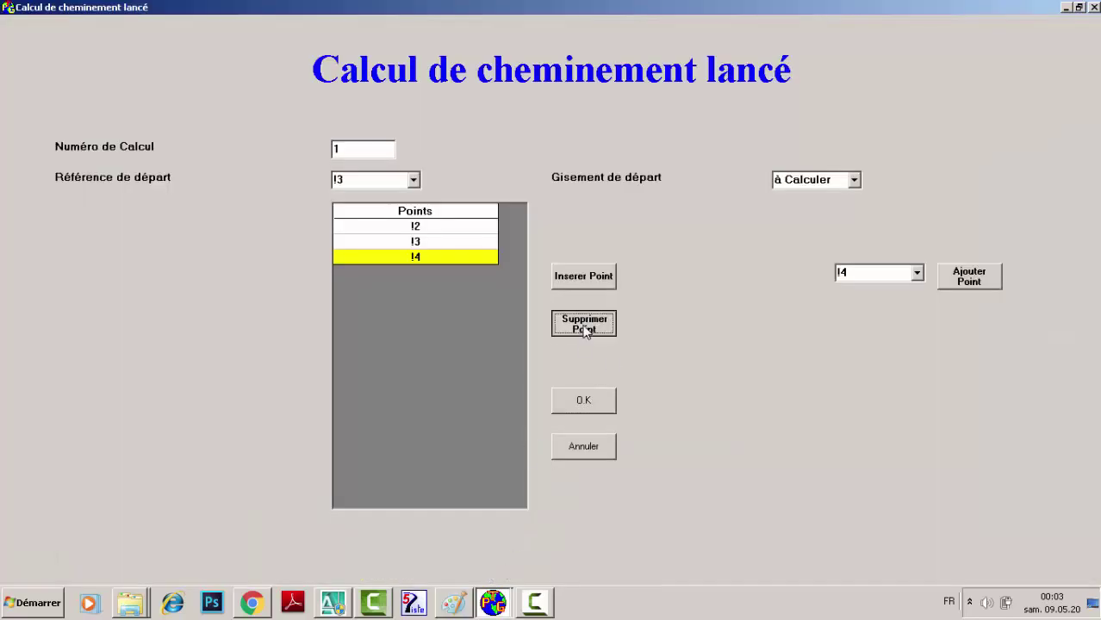
Add points A and S1 as the first two stations of the traverse.
left_click(872, 273)
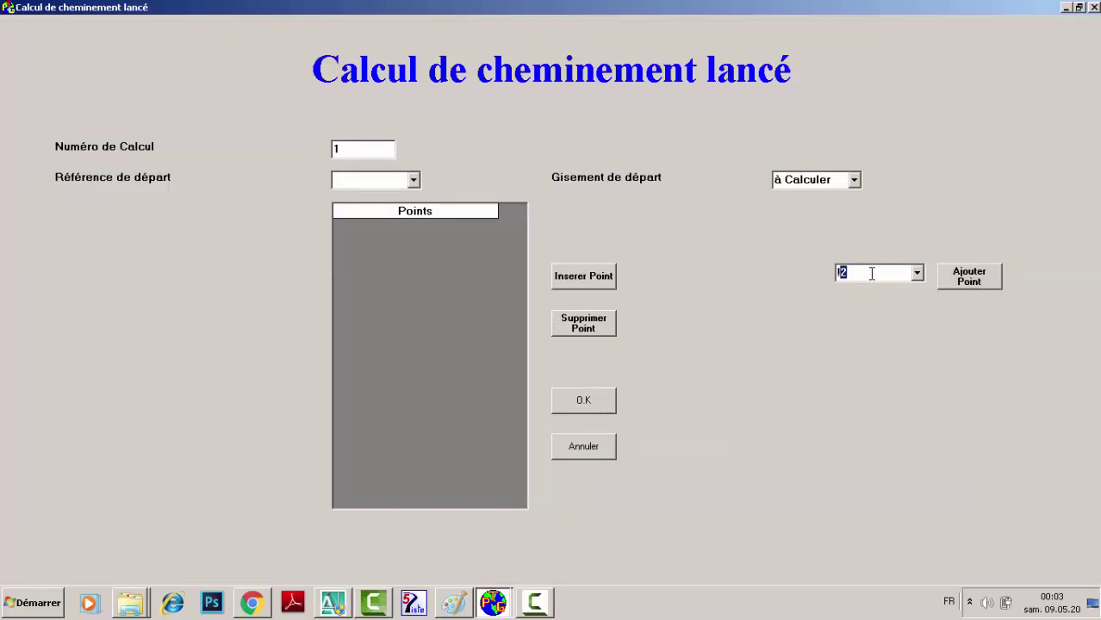
key("BackSpace")
type("A")
key("Return")
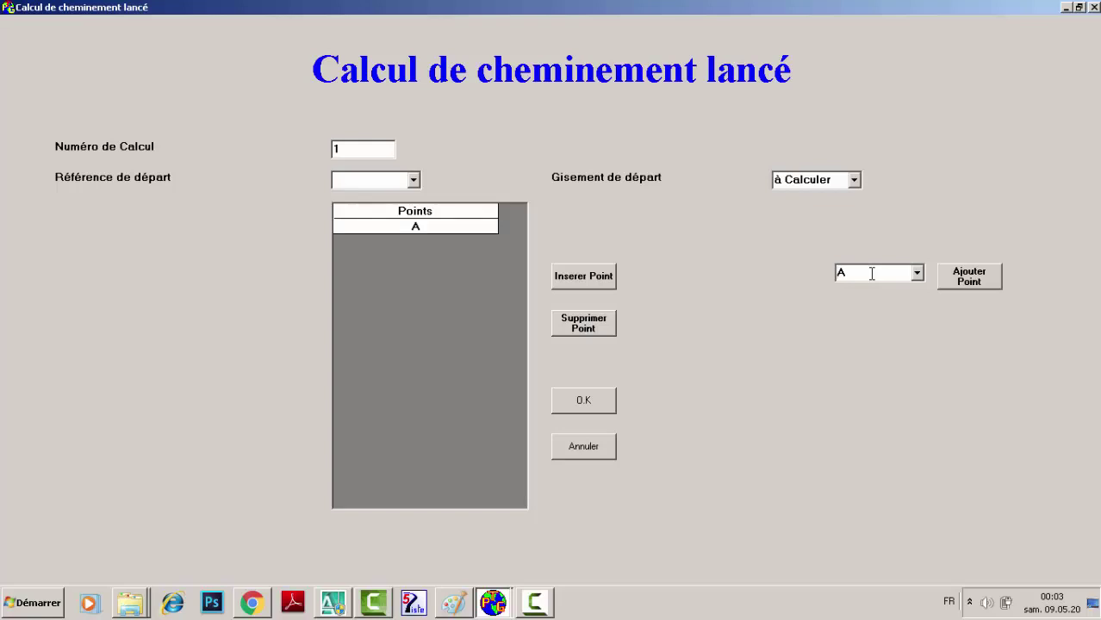
type("S1")
key("End")
key("BackSpace")
key("Return")
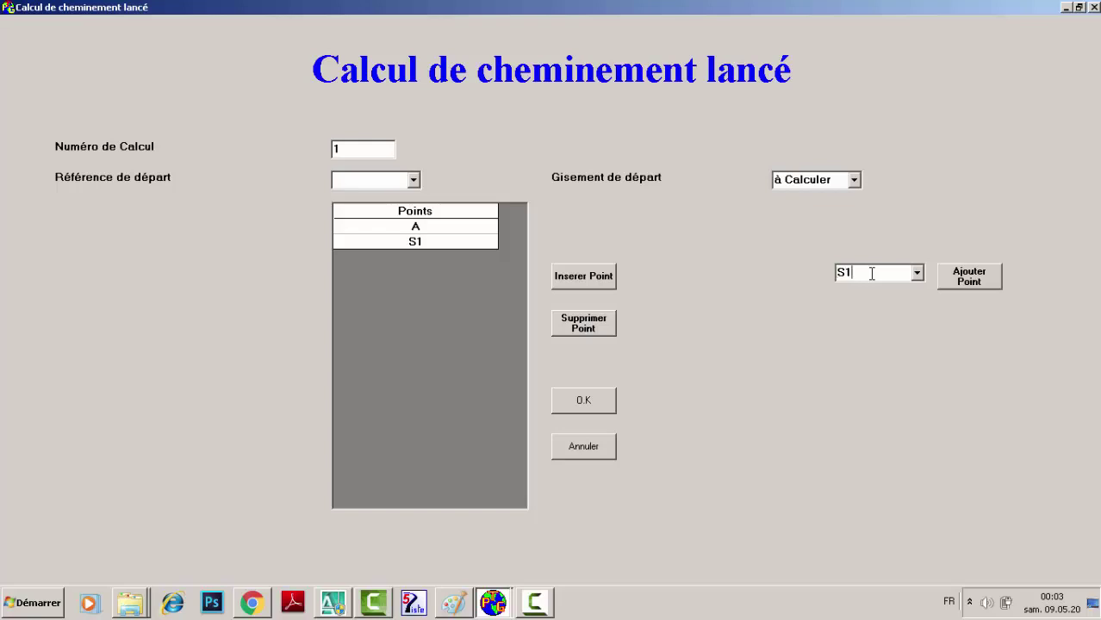
Add points S2, S3 and S4 to the traverse after S1.
key("BackSpace")
type("2")
key("Return")
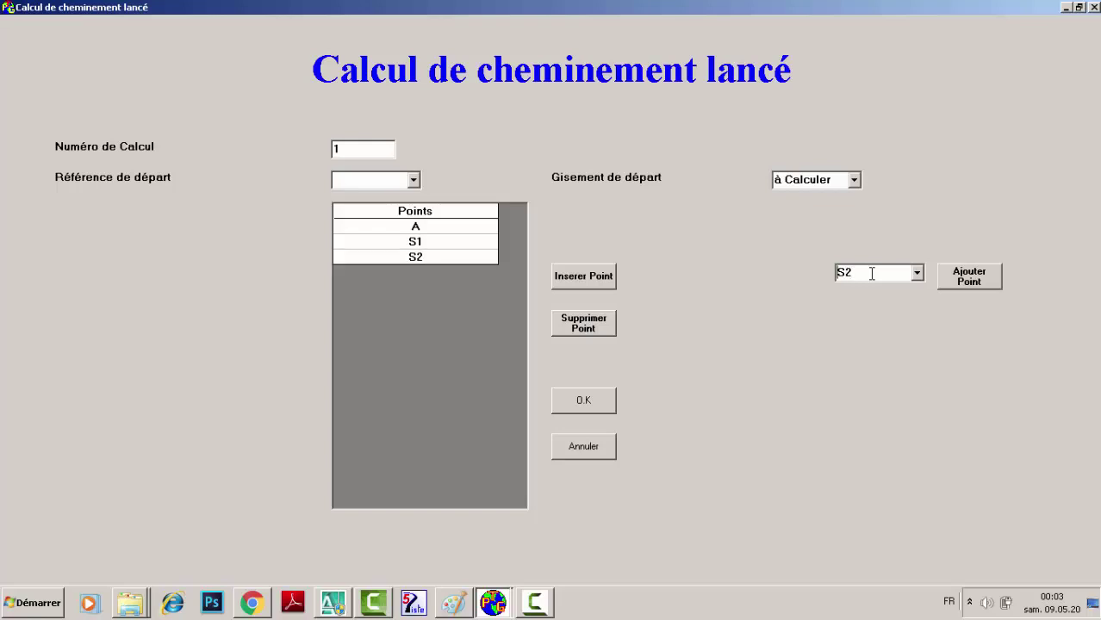
key("BackSpace")
type("3")
key("Return")
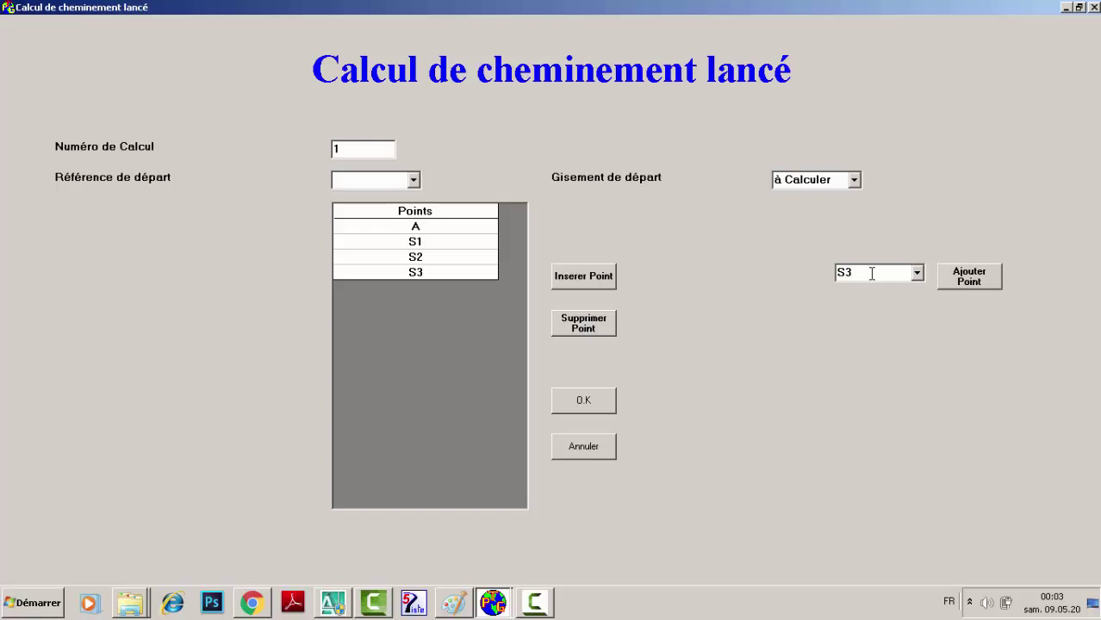
key("BackSpace")
type("4")
key("Return")
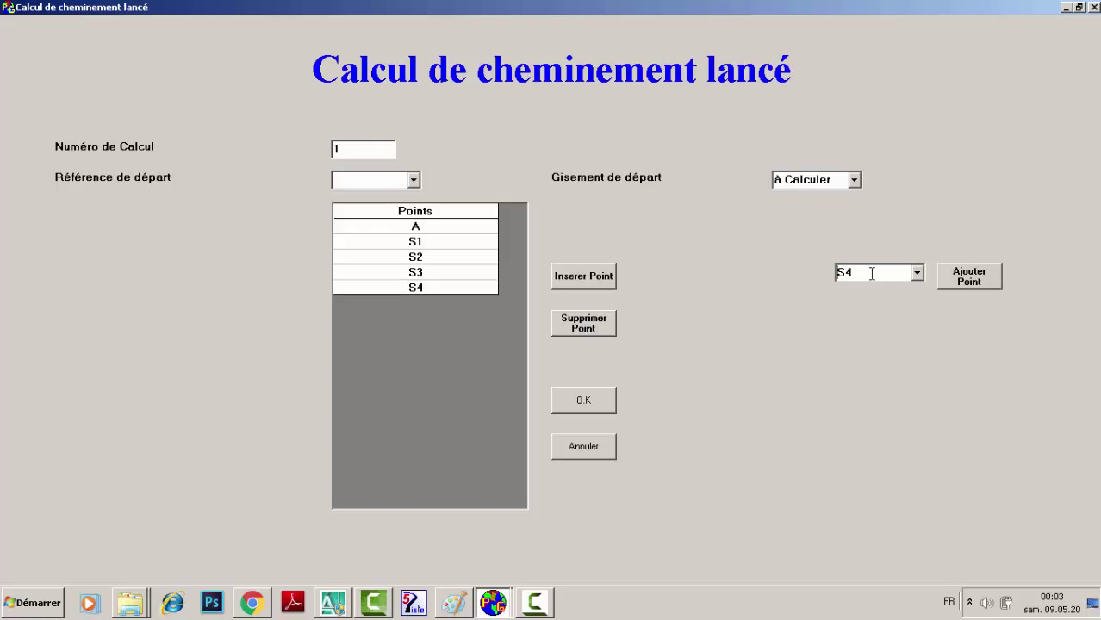
Compare the entered stations A to S4 with the traverse sketch in Paint and return to TOPOGEN.
left_click(450, 605)
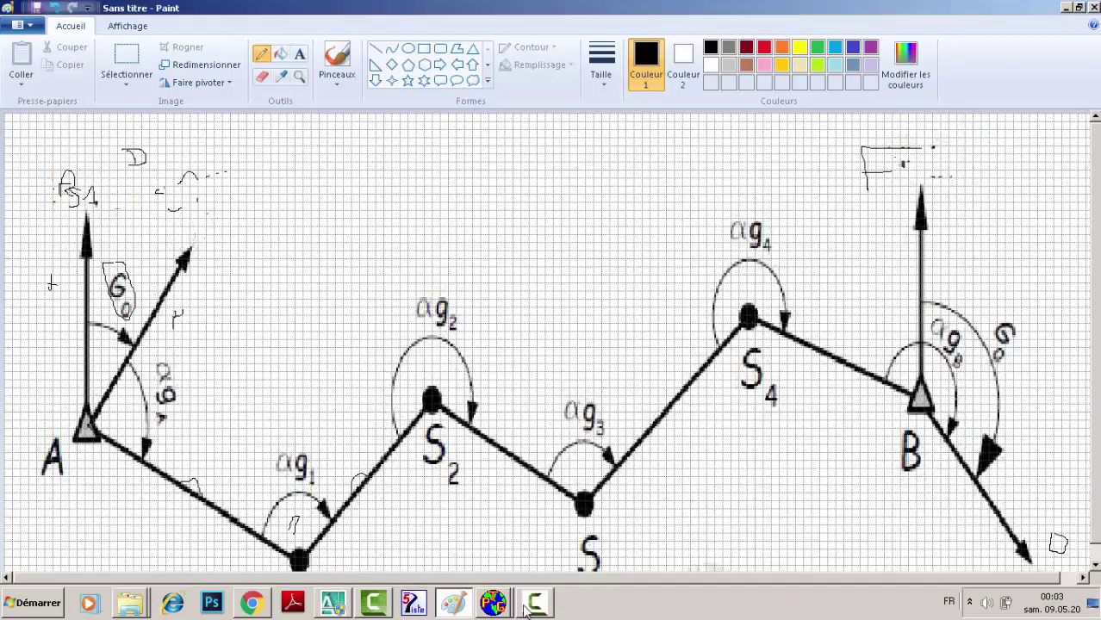
mouse_move(487, 603)
left_click(482, 569)
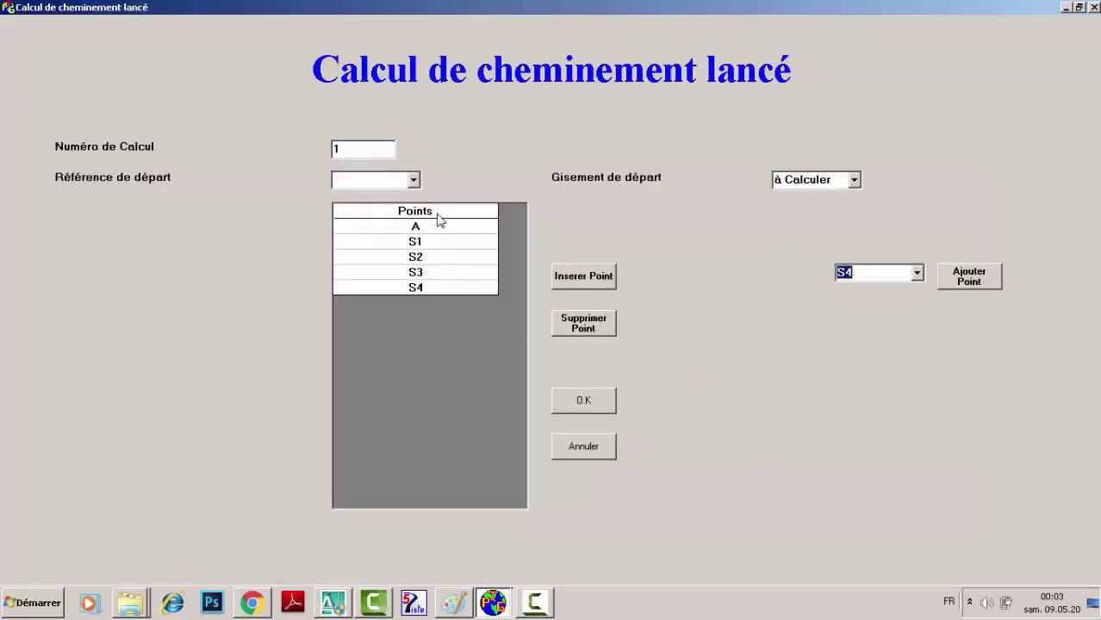
Try to compute the traverse from A to S4 without a starting reference and return to the entry form.
left_click(415, 180)
left_click(414, 180)
left_click(591, 405)
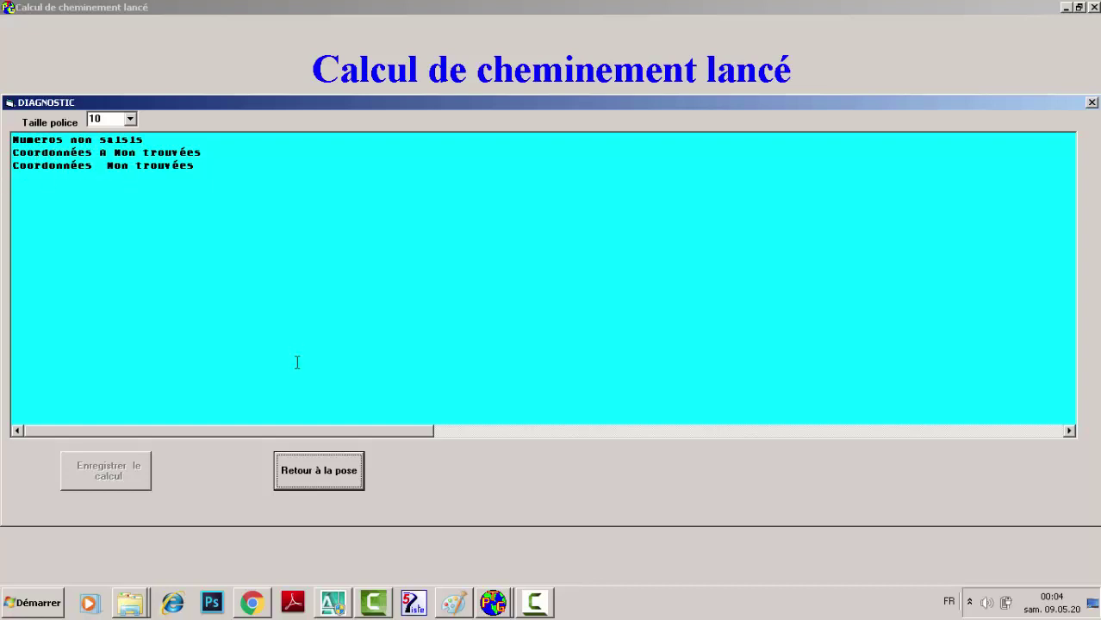
left_click(329, 482)
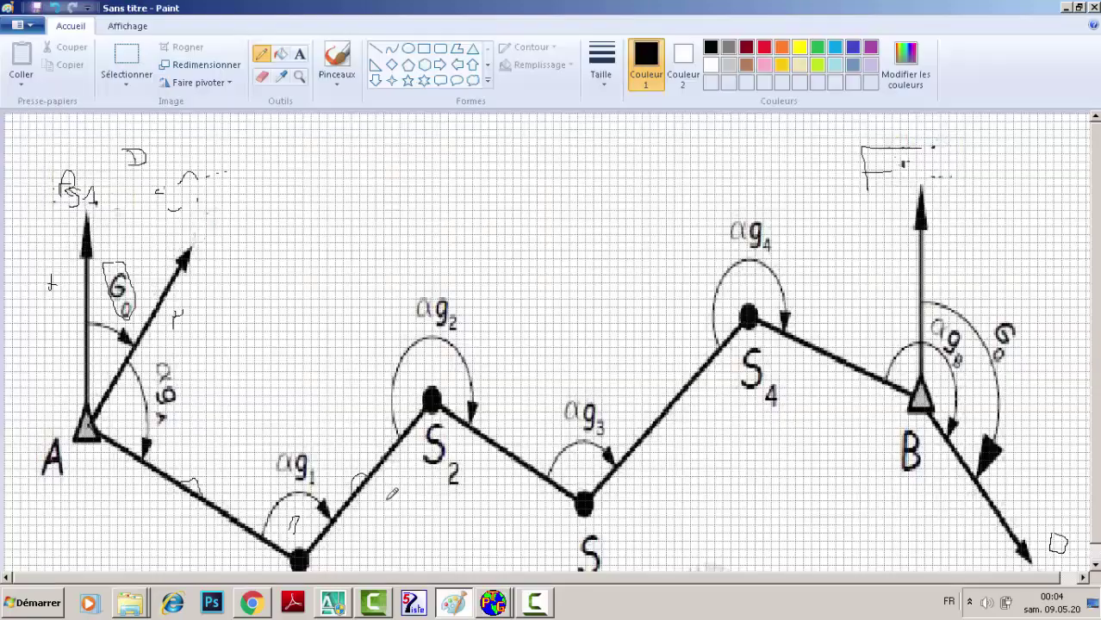
Examine the layout of the launched traverse again on the Paint sketch, and switch back to the TOPOGEN entry form.
left_click(454, 602)
mouse_move(508, 607)
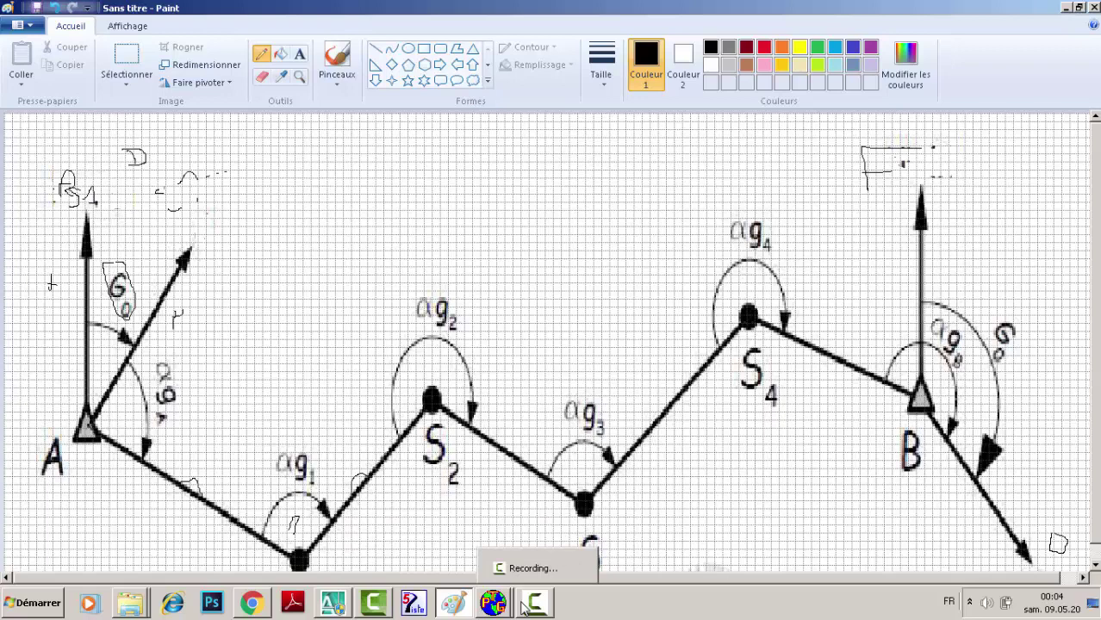
left_click(493, 603)
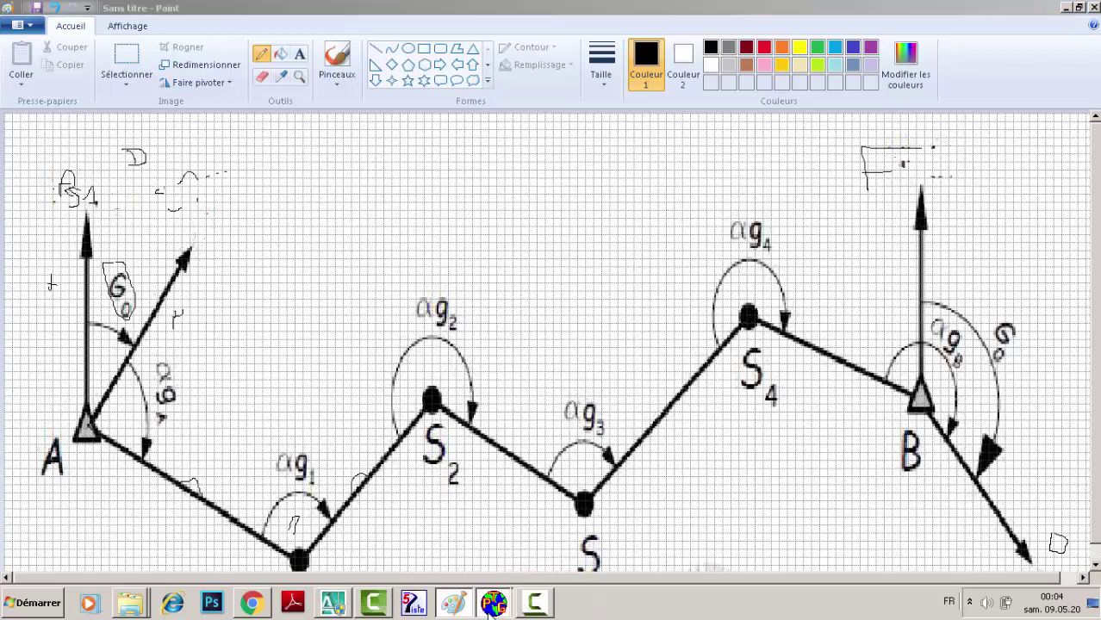
left_click(448, 568)
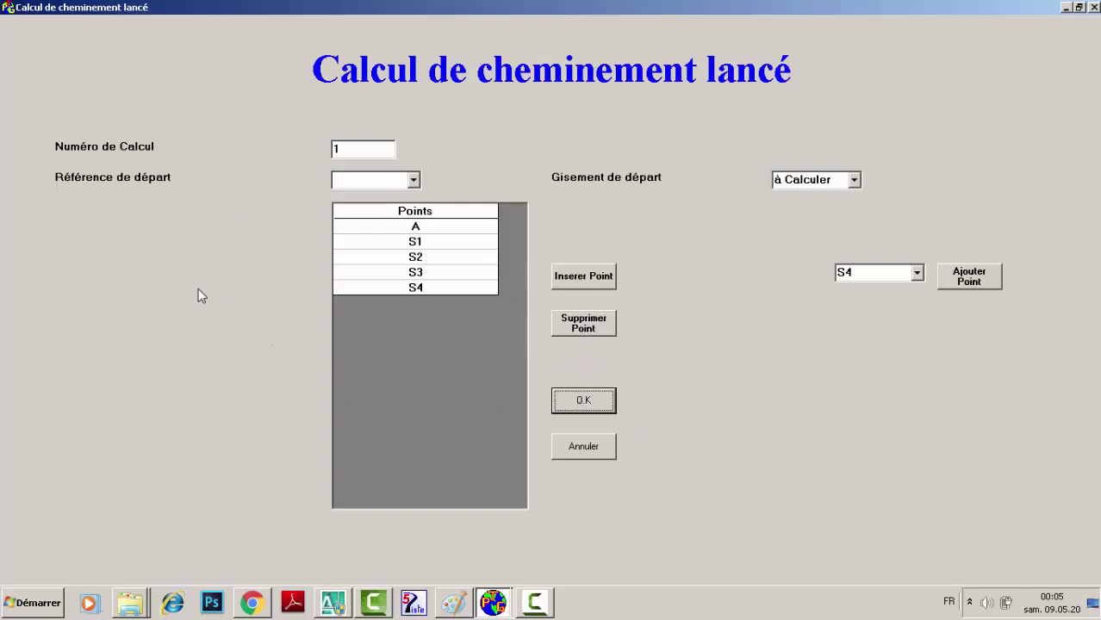
Cancel the launched traverse entry and open the saved traverse calculations (CALCUL DE CHEMINEMENT) for consultation.
left_click(600, 446)
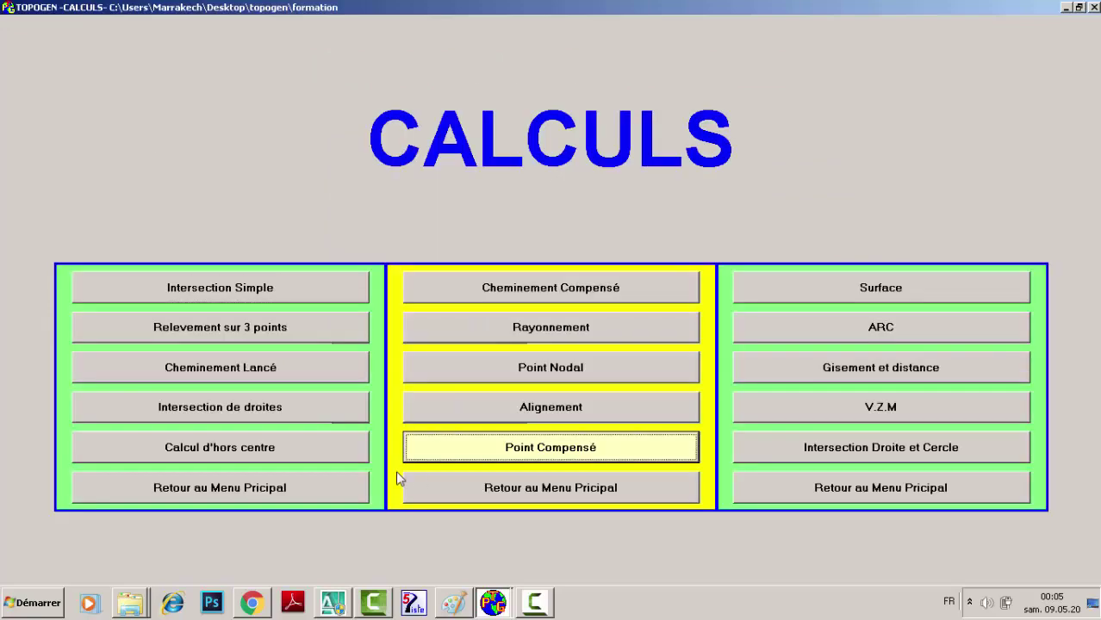
left_click(277, 486)
left_click(574, 426)
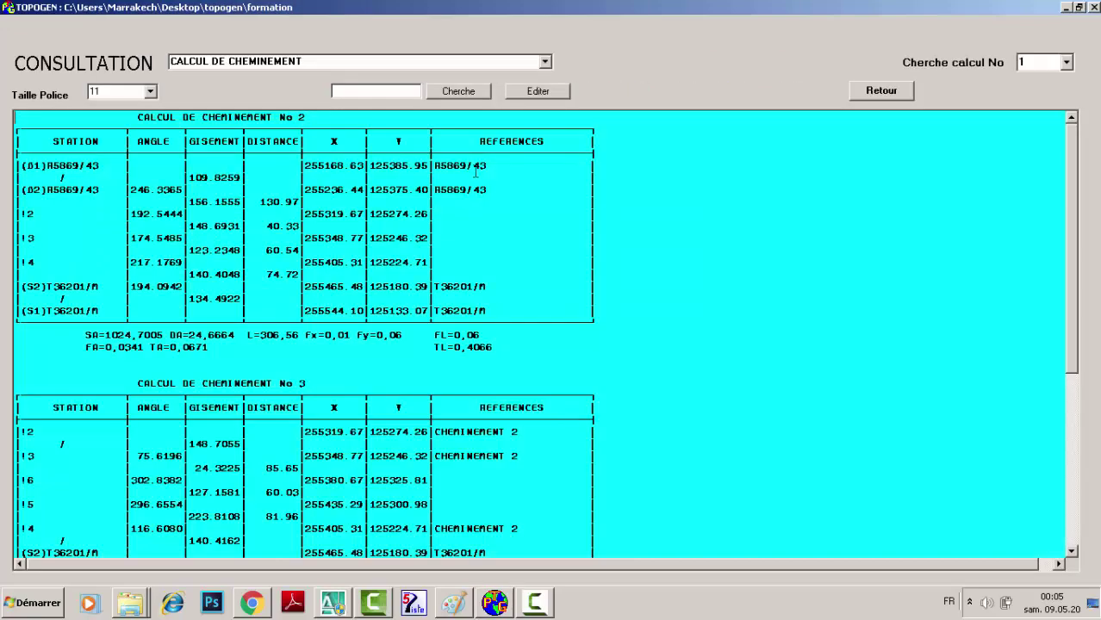
Highlight the closure and tolerance lines of traverse calculation No 2 and its station !4 row for review.
left_click_drag(495, 348, 52, 336)
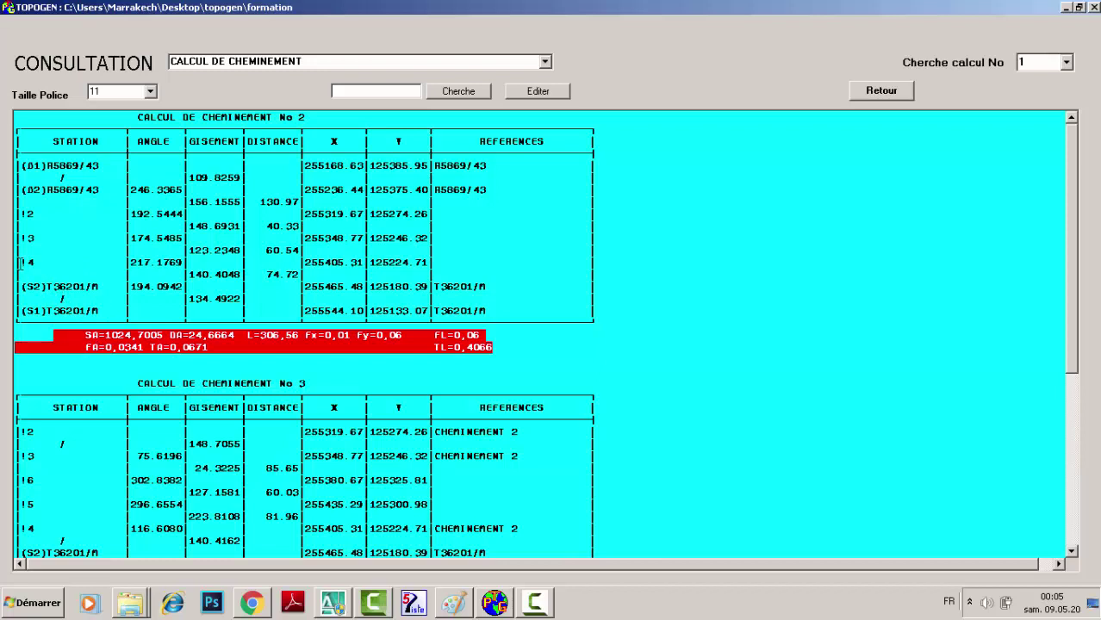
left_click_drag(20, 263, 470, 262)
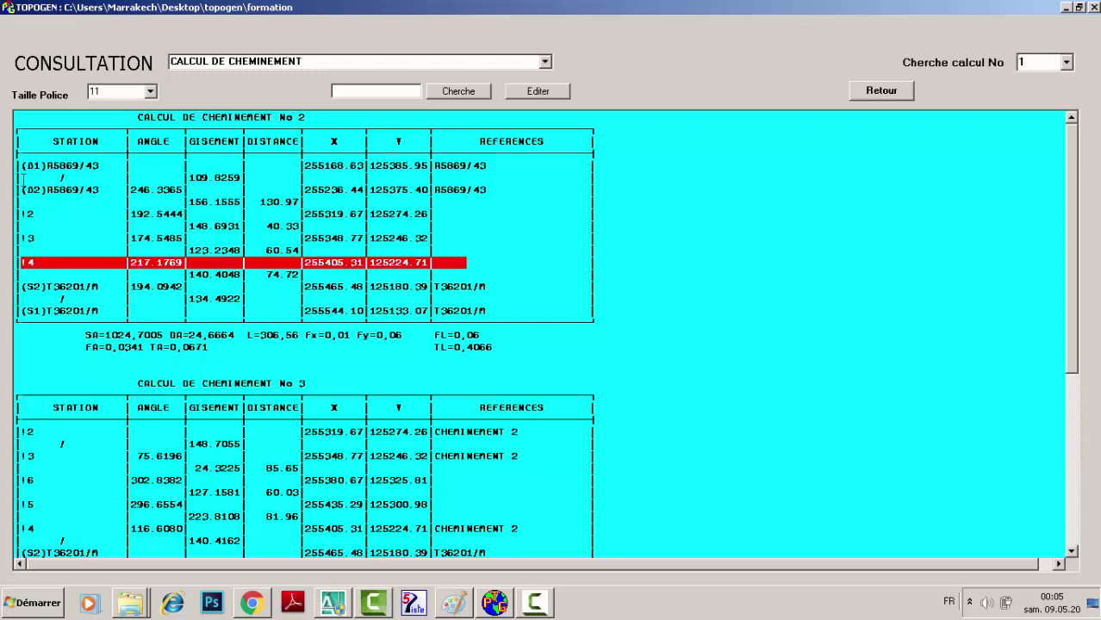
left_click_drag(72, 338, 400, 367)
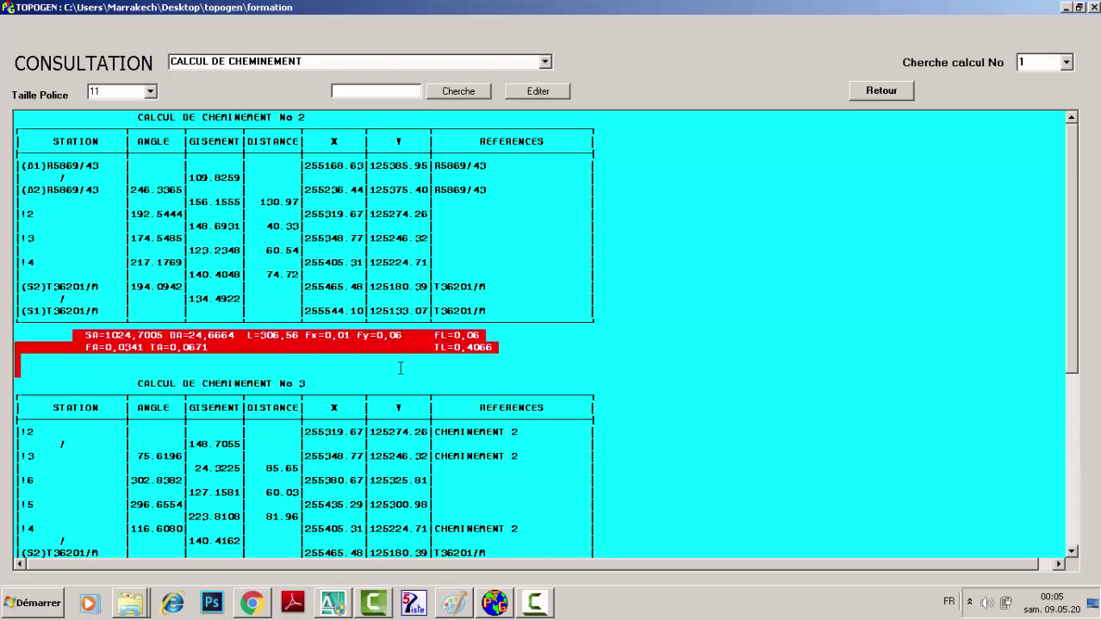